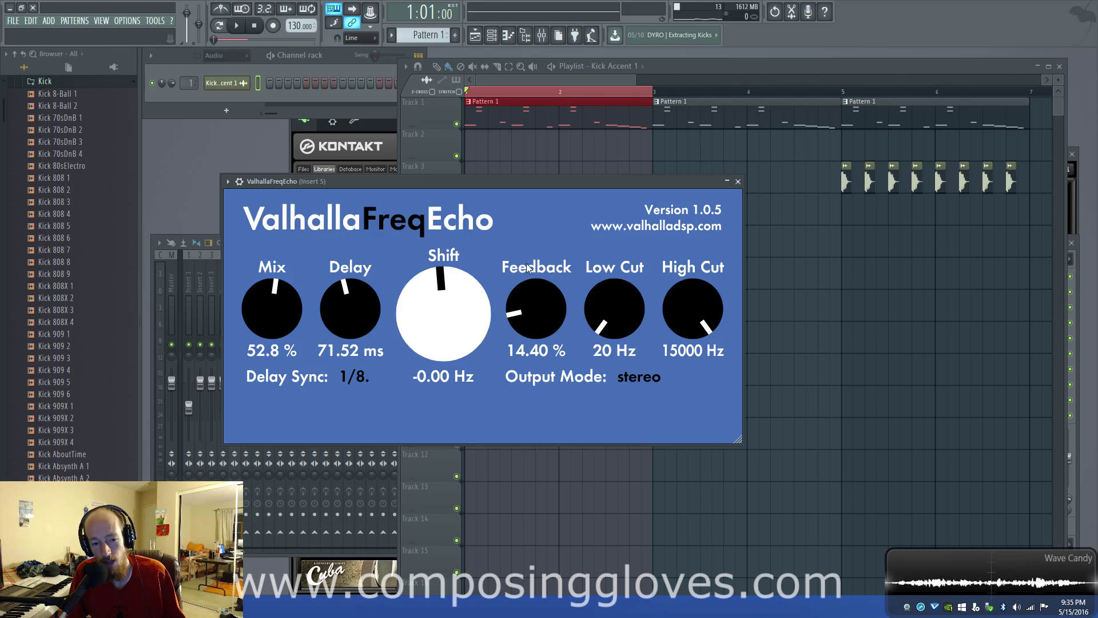
# Step: Switch to the web browser and review the Valhalla Freq Echo product page, including its description and related products
pyautogui.moveTo(485, 184); pyautogui.dragTo(536, 151)
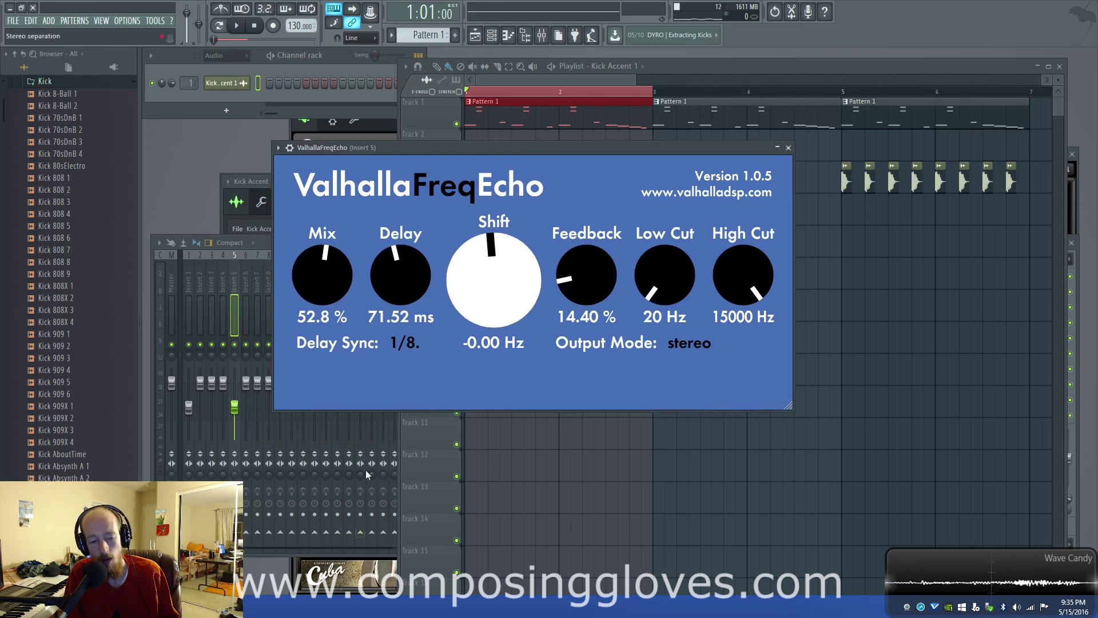
pyautogui.hotkey('alt', 'Tab')
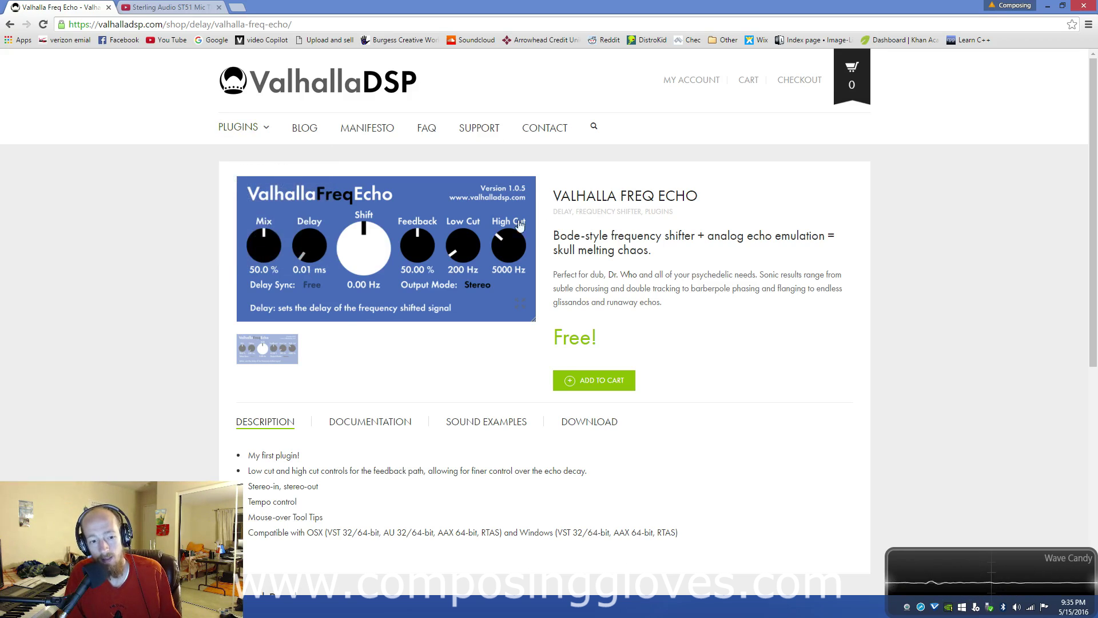
pyautogui.scroll(-1, 274, 410)
pyautogui.moveTo(303, 398); pyautogui.dragTo(251, 402)
pyautogui.click(301, 400)
pyautogui.scroll(-3, 496, 307)
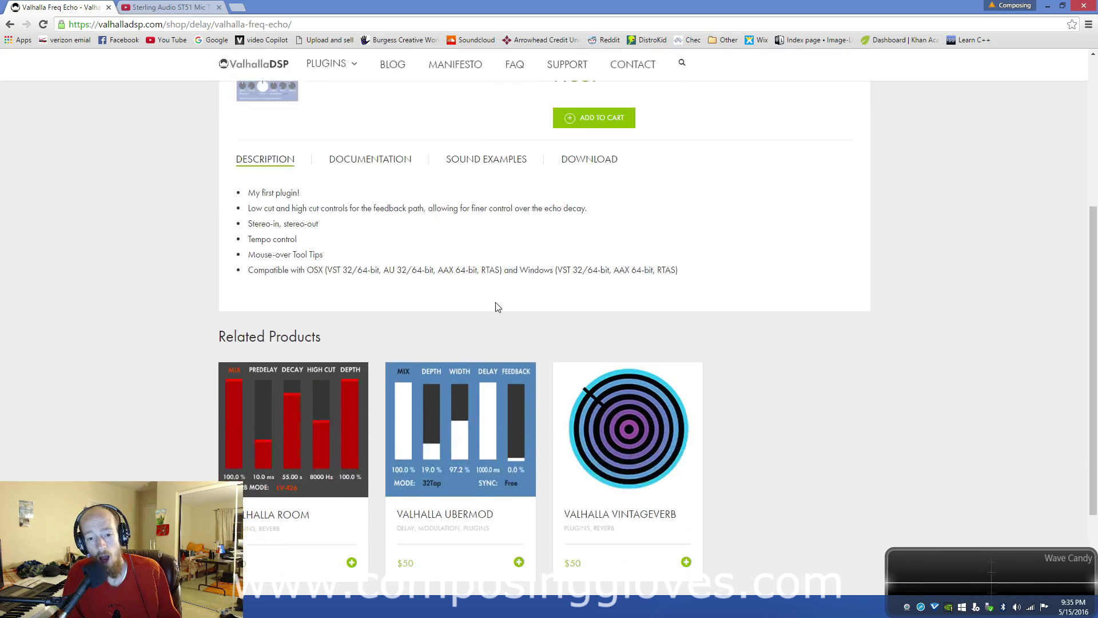
pyautogui.scroll(4, 494, 307)
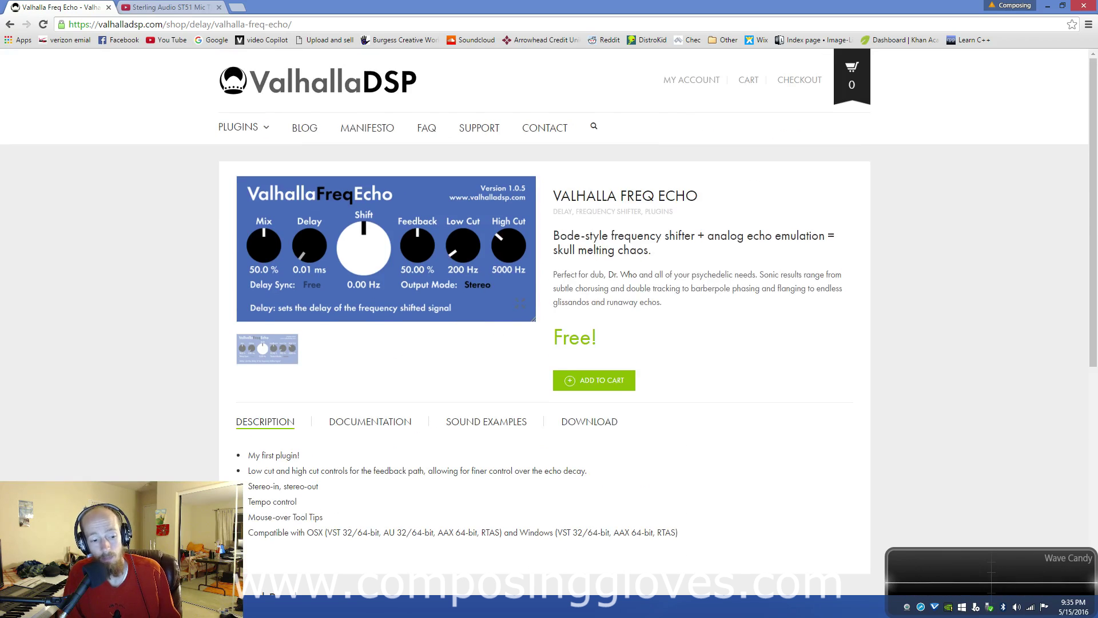
# Step: Switch back to FL Studio, reset ValhallaFreqEcho's Shift to 0.00 Hz and enlarge the plugin window
pyautogui.hotkey('alt', 'Tab')
pyautogui.moveTo(565, 146); pyautogui.dragTo(593, 155)
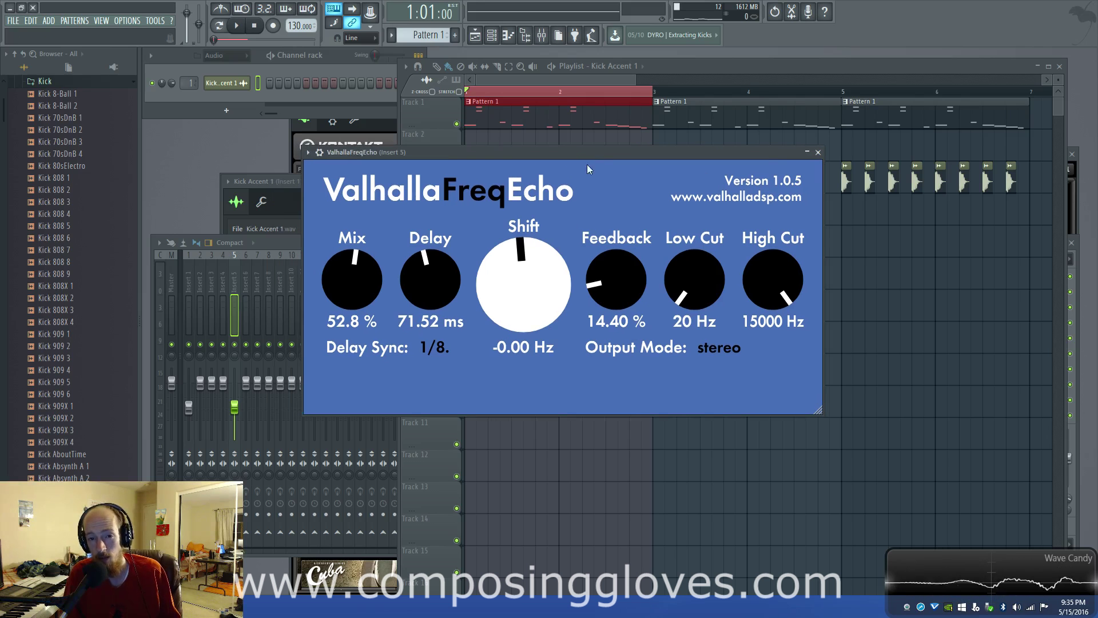
pyautogui.click(536, 275)
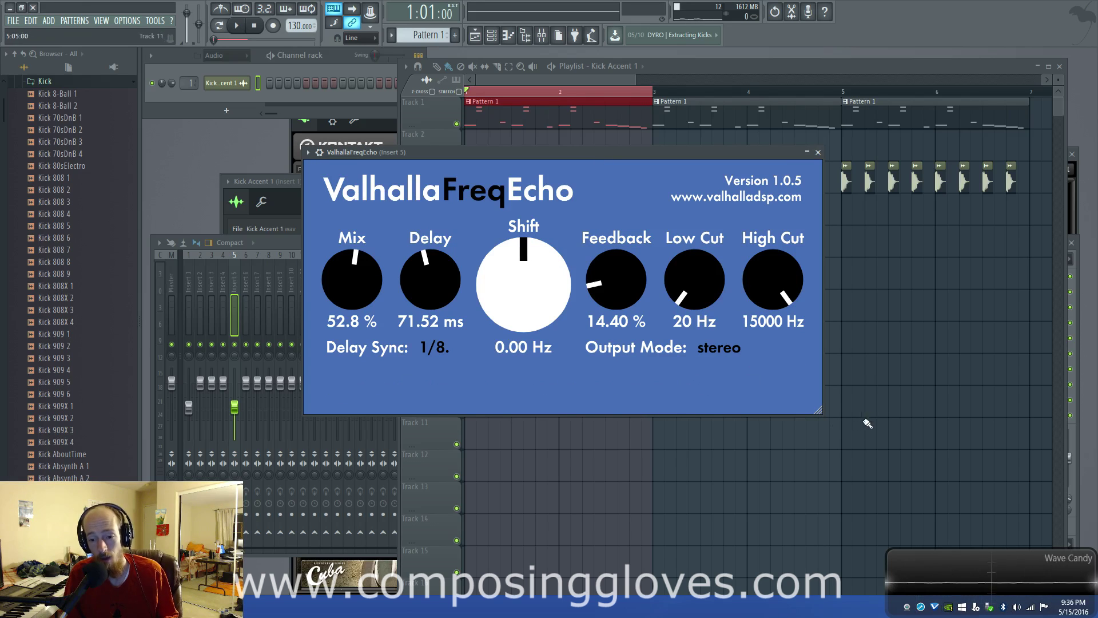
pyautogui.moveTo(819, 410); pyautogui.dragTo(1052, 526)
pyautogui.moveTo(589, 164); pyautogui.dragTo(468, 118)
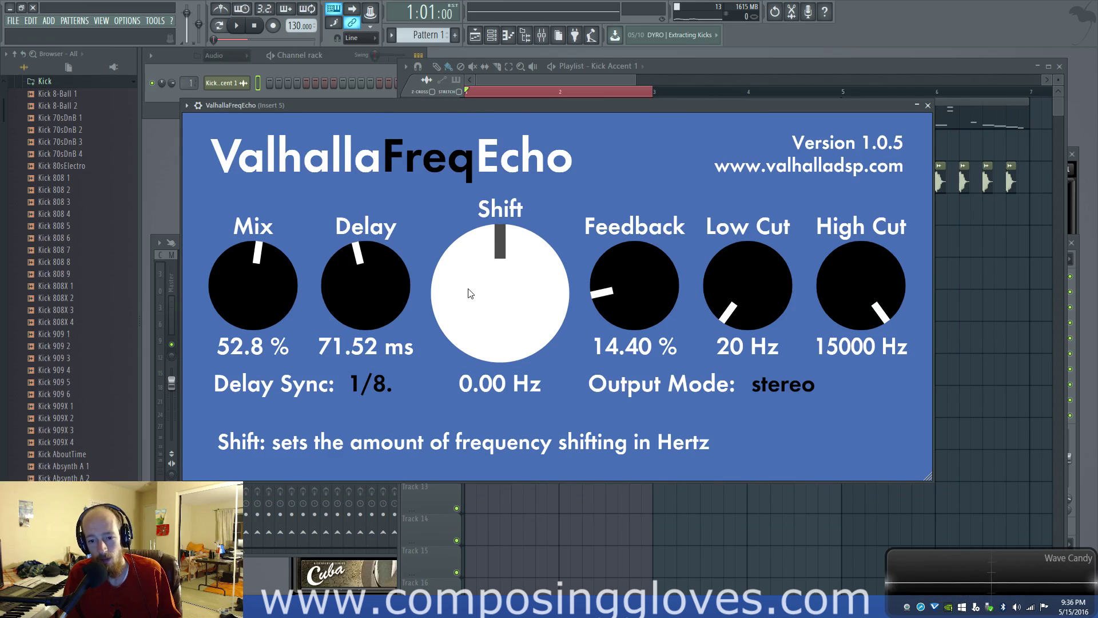
# Step: Try higher Feedback amounts in the echo plugin and bring it down to 11.20 %
pyautogui.moveTo(648, 280); pyautogui.dragTo(649, 235)
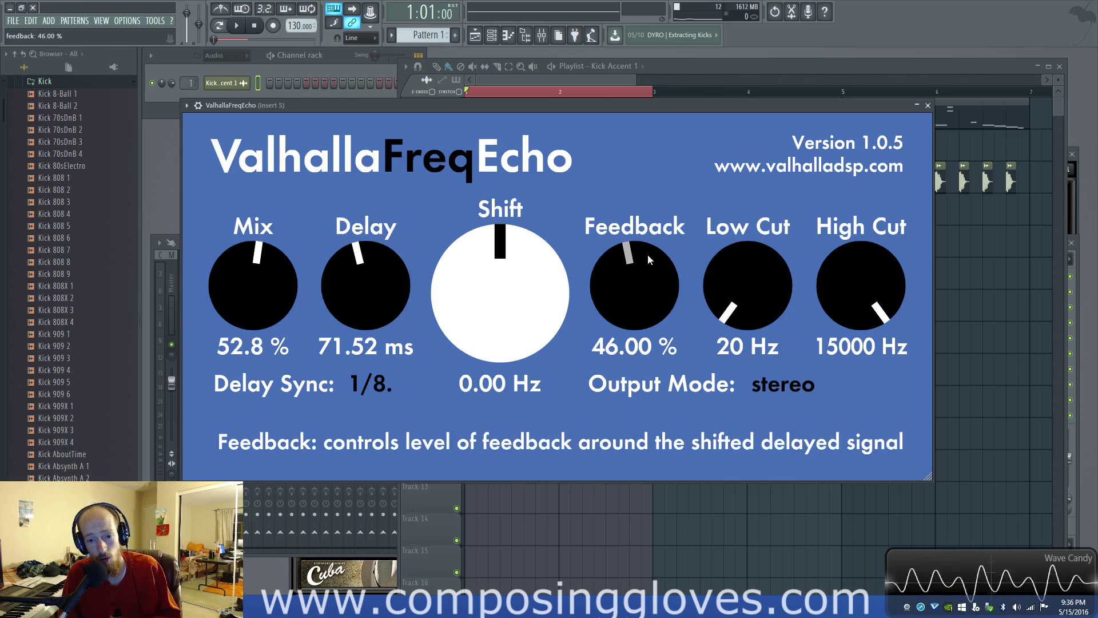
pyautogui.moveTo(647, 291); pyautogui.dragTo(646, 181)
pyautogui.moveTo(639, 292)
pyautogui.mouseDown()
pyautogui.moveTo(650, 455)
pyautogui.moveTo(642, 279)
pyautogui.mouseUp()
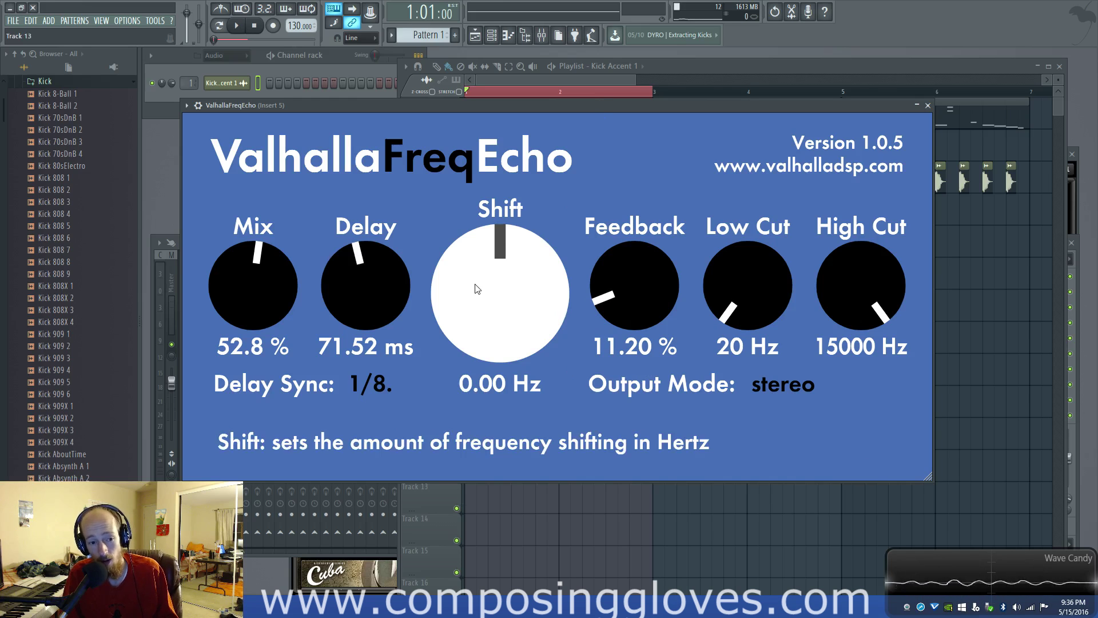
# Step: Set the echo's Mix to 48.8 % and its Delay to 92.25 ms, with Low Cut at 20 Hz
pyautogui.moveTo(269, 289)
pyautogui.mouseDown()
pyautogui.moveTo(269, 301)
pyautogui.moveTo(269, 286)
pyautogui.mouseUp()
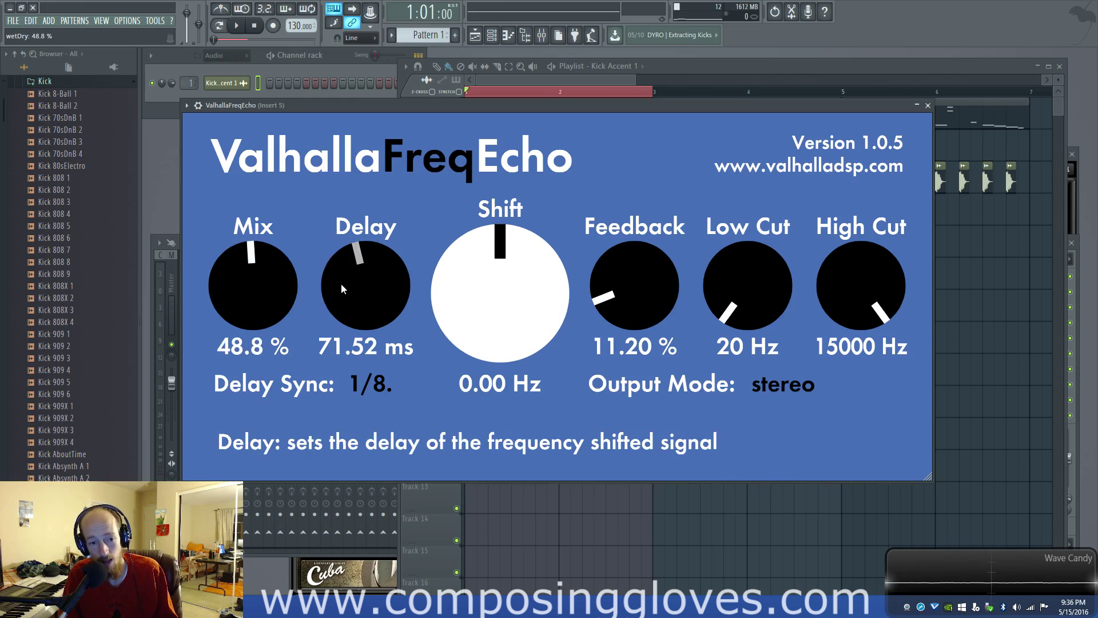
pyautogui.moveTo(341, 284); pyautogui.dragTo(346, 279)
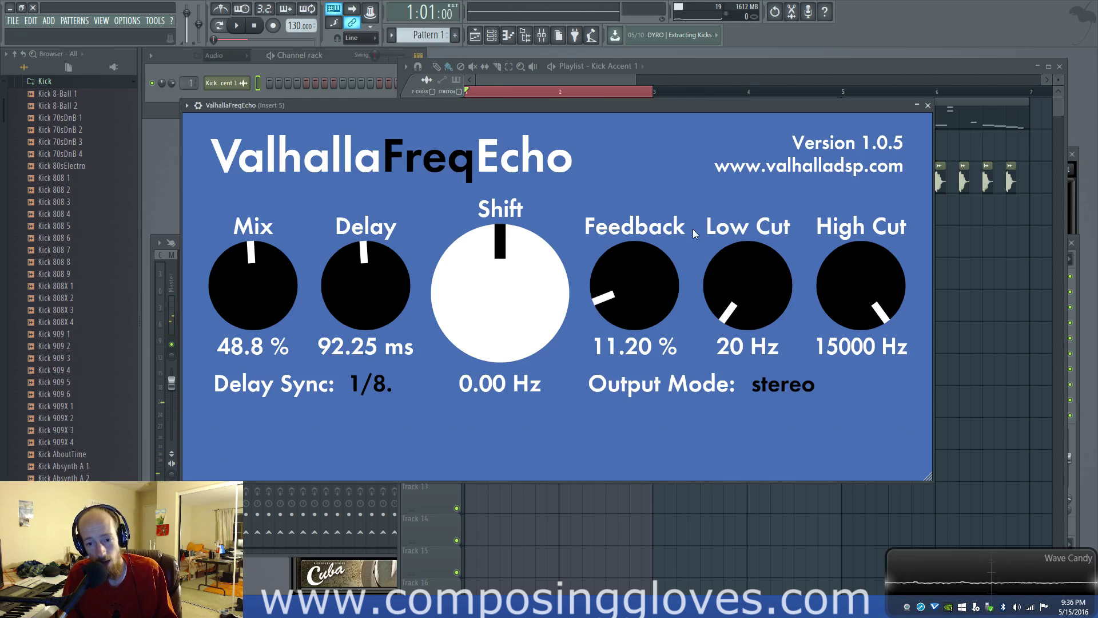
pyautogui.moveTo(746, 284); pyautogui.dragTo(751, 310)
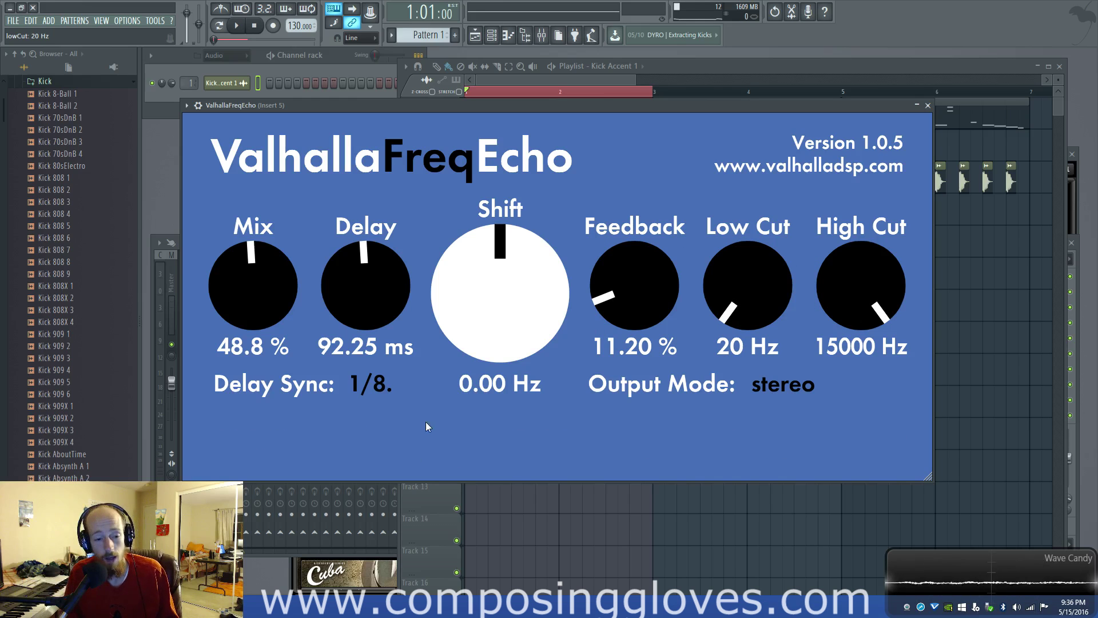
# Step: Review the Delay Sync note values and try out Low Cut and High Cut, returning them to 20 Hz and 15000 Hz
pyautogui.click(363, 389)
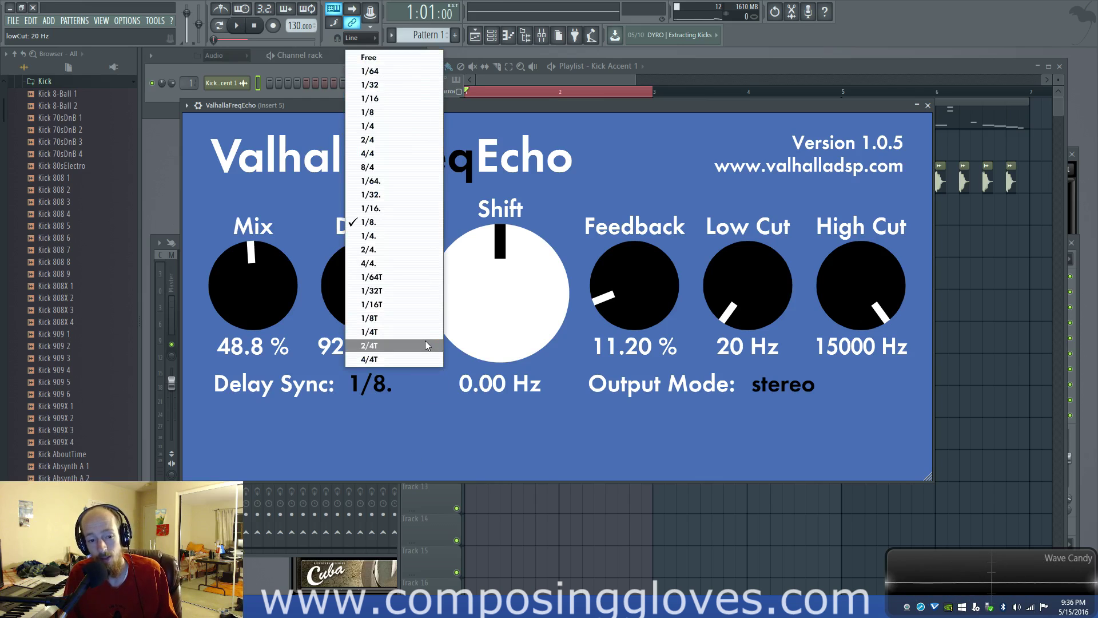
pyautogui.click(413, 444)
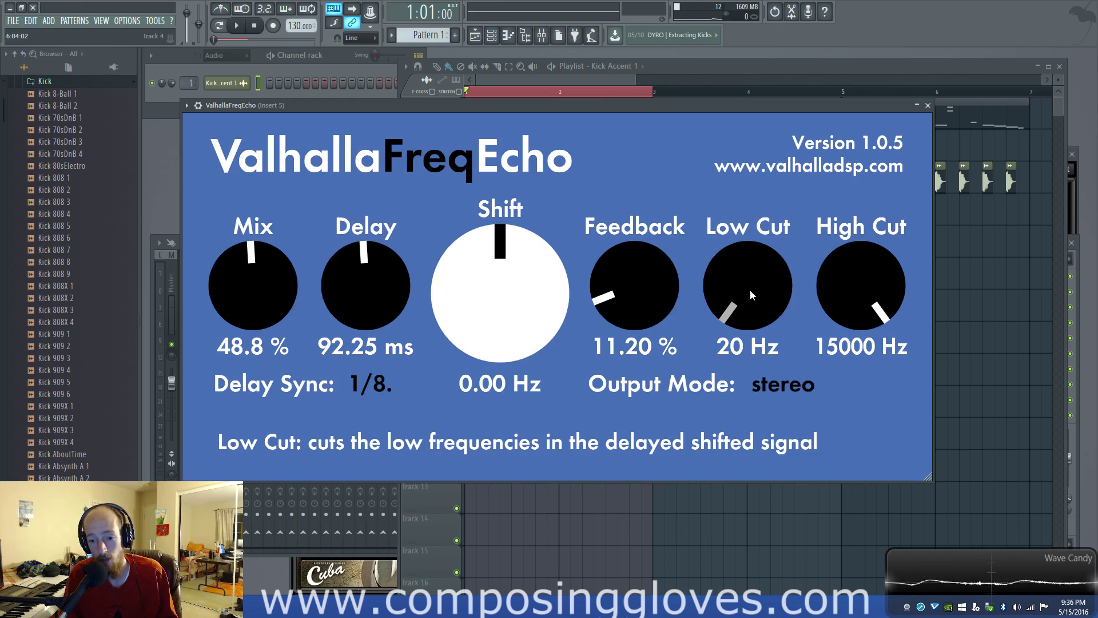
pyautogui.moveTo(751, 291); pyautogui.dragTo(748, 226)
pyautogui.moveTo(859, 269); pyautogui.dragTo(870, 141)
pyautogui.moveTo(746, 278); pyautogui.dragTo(751, 366)
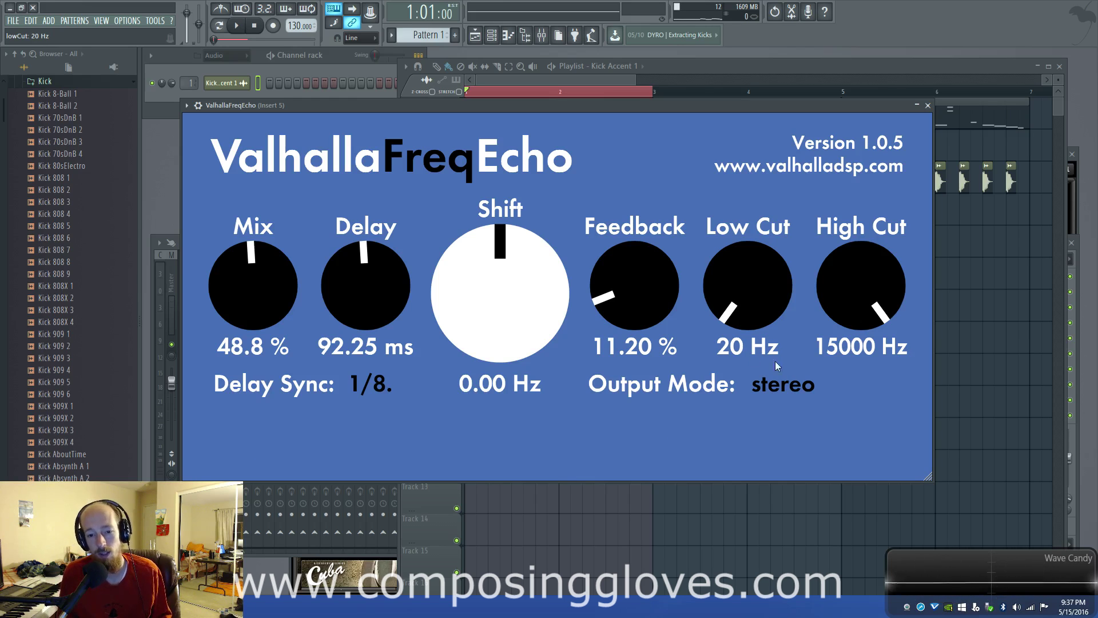
# Step: Raise Feedback to 100.00 %, lower it to 18.80 %, and review the Delay Sync note values again
pyautogui.moveTo(663, 294); pyautogui.dragTo(665, 79)
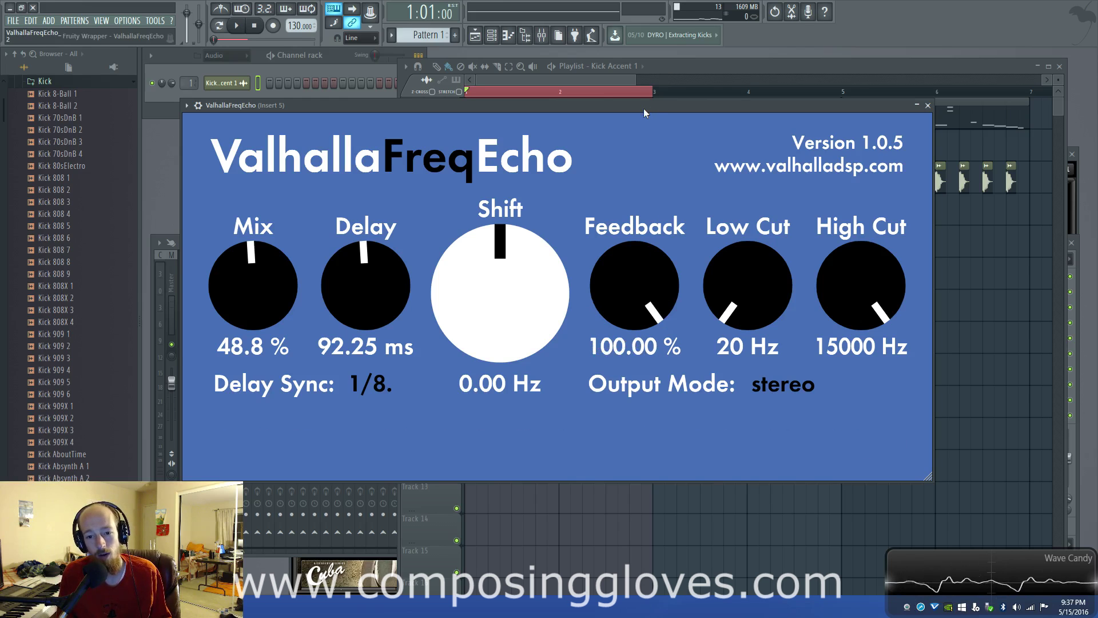
pyautogui.moveTo(639, 279); pyautogui.dragTo(647, 370)
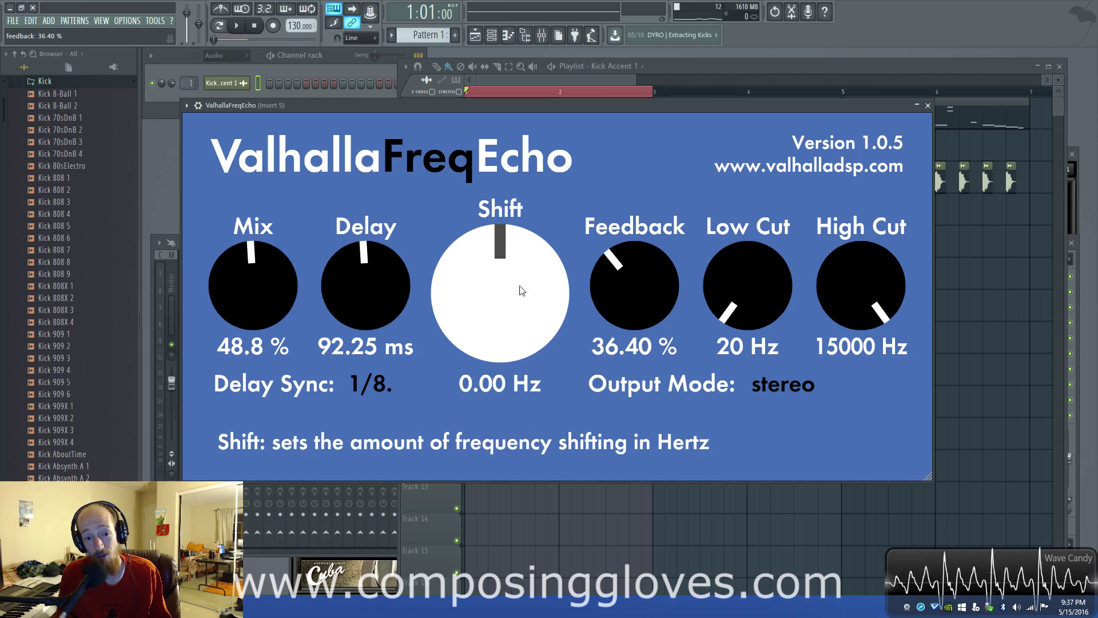
pyautogui.moveTo(555, 105); pyautogui.dragTo(563, 93)
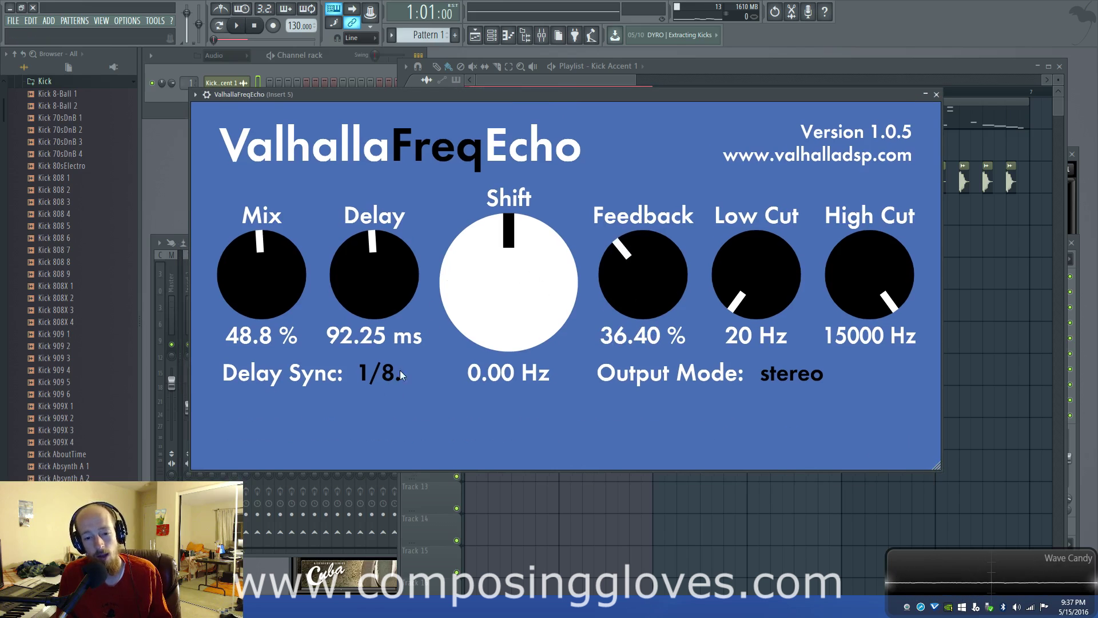
pyautogui.moveTo(643, 283); pyautogui.dragTo(630, 315)
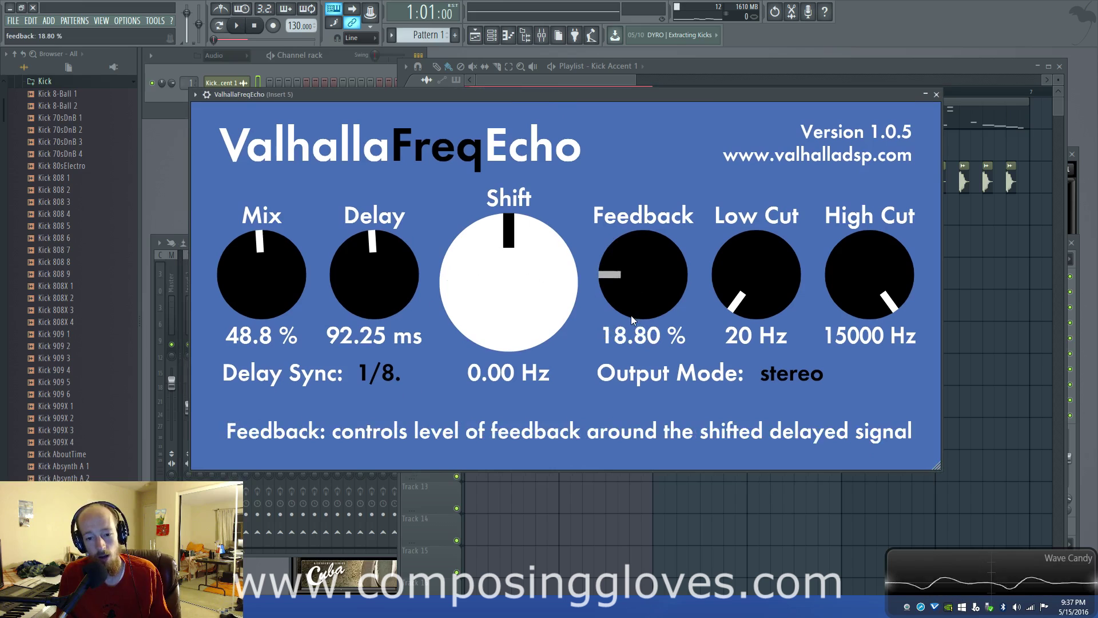
pyautogui.click(400, 371)
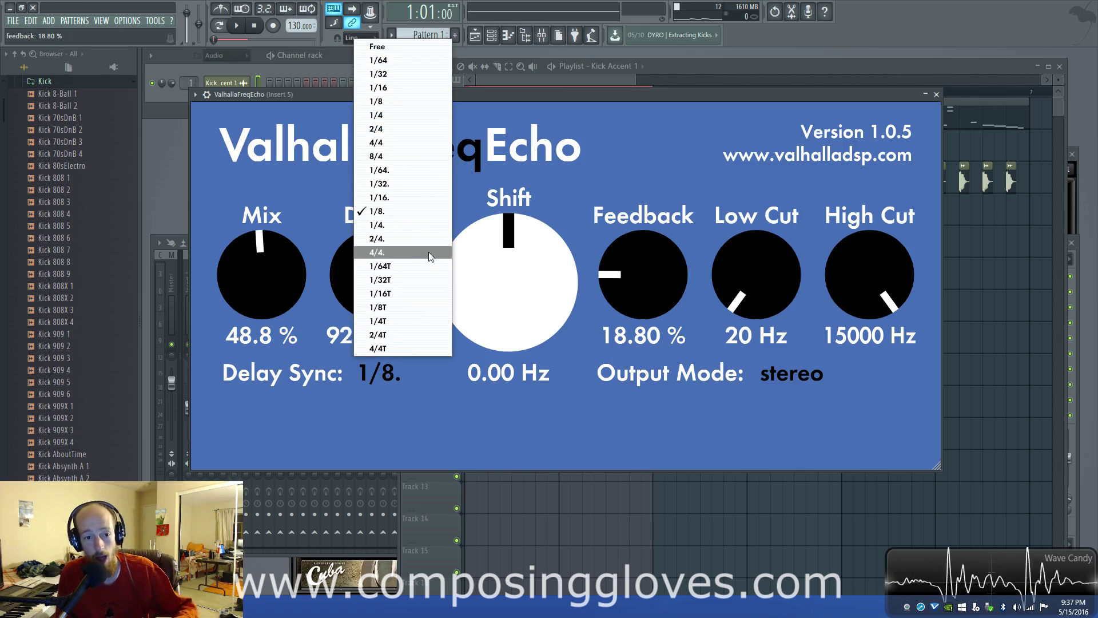
pyautogui.click(540, 95)
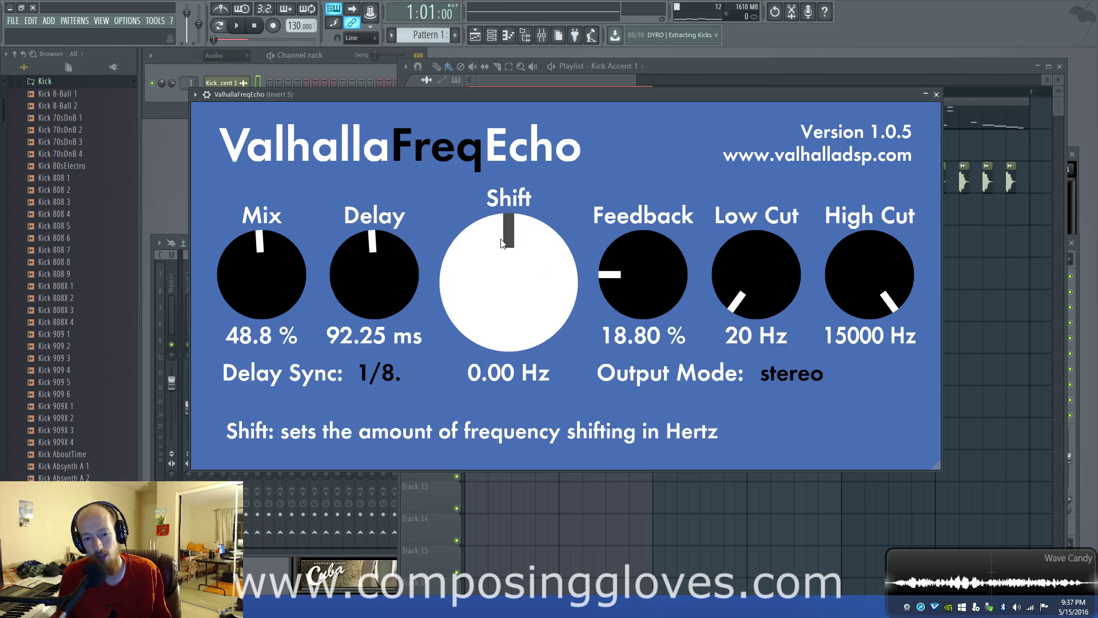
# Step: Try slight Shift changes up to 0.01 Hz and bring the Shift back to 0.00 Hz
pyautogui.moveTo(501, 242)
pyautogui.mouseDown()
pyautogui.moveTo(501, 251)
pyautogui.moveTo(501, 237)
pyautogui.mouseUp()
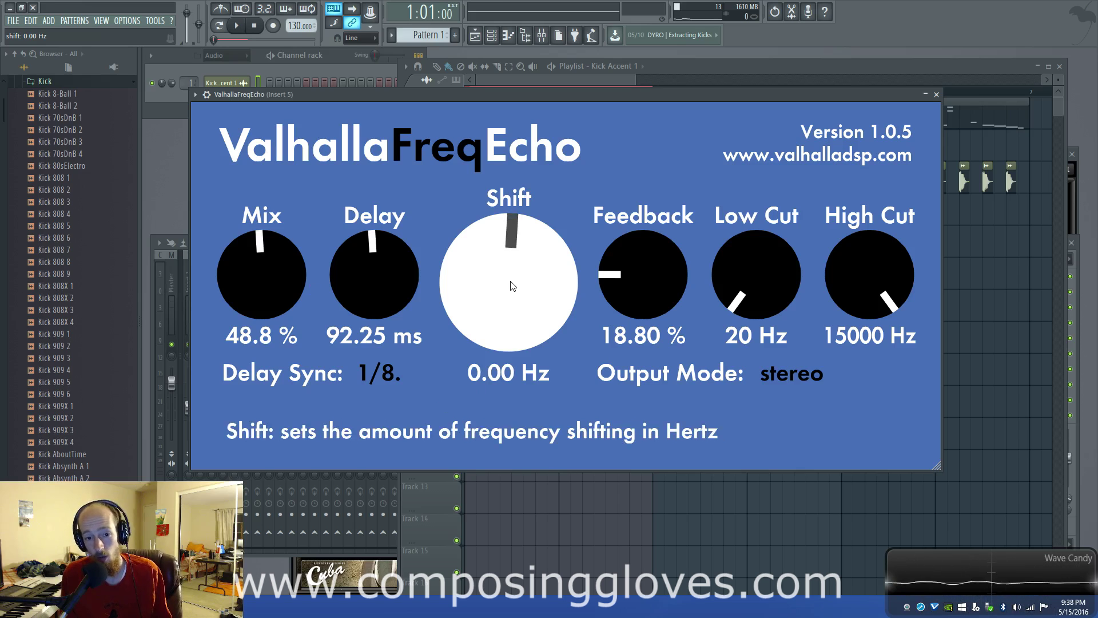
pyautogui.moveTo(512, 283)
pyautogui.mouseDown()
pyautogui.moveTo(505, 348)
pyautogui.moveTo(513, 223)
pyautogui.moveTo(500, 346)
pyautogui.moveTo(500, 279)
pyautogui.mouseUp()
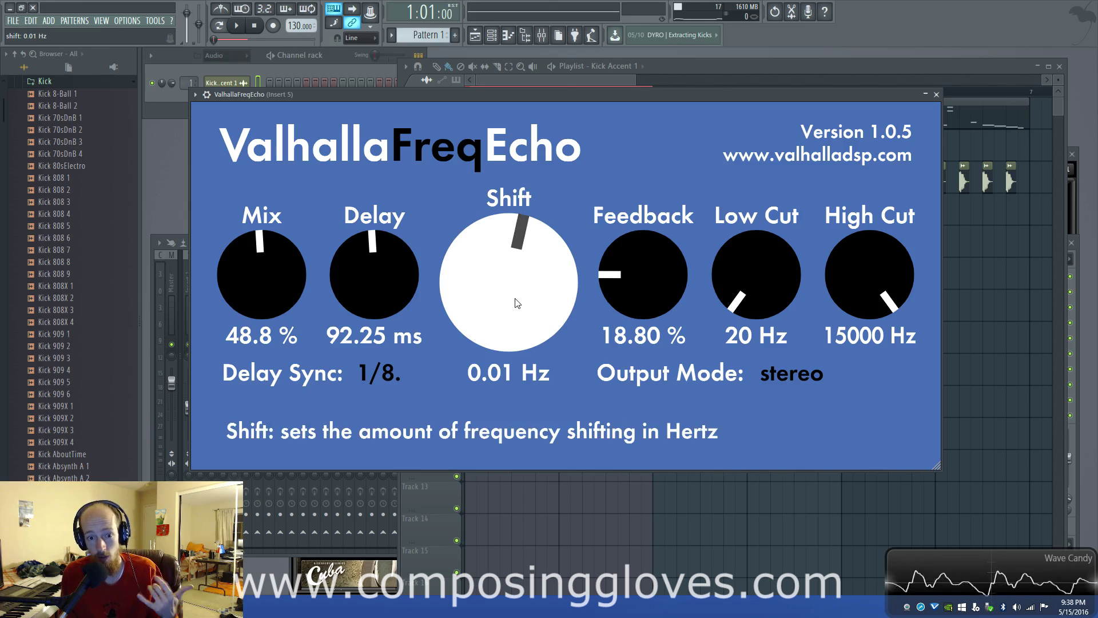
pyautogui.moveTo(517, 303)
pyautogui.mouseDown()
pyautogui.moveTo(510, 373)
pyautogui.moveTo(515, 308)
pyautogui.mouseUp()
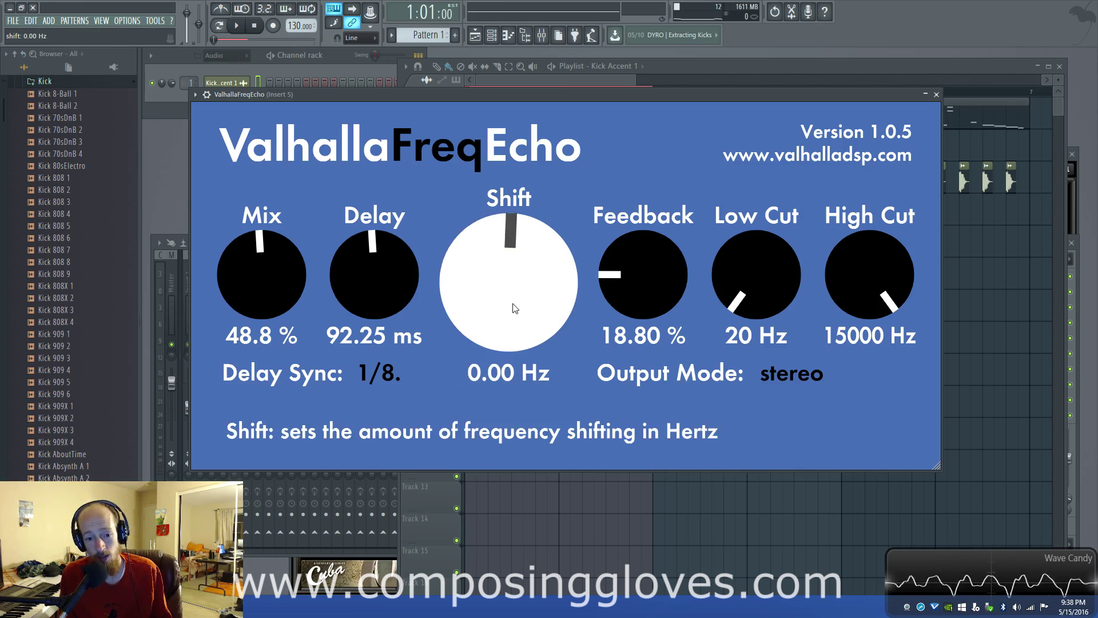
# Step: Set the Output Mode to mono and audition the pattern while nudging Shift to -0.00 Hz
pyautogui.click(766, 377)
pyautogui.press('space')
pyautogui.moveTo(560, 298)
pyautogui.mouseDown()
pyautogui.moveTo(533, 315)
pyautogui.moveTo(533, 338)
pyautogui.moveTo(540, 263)
pyautogui.moveTo(552, 302)
pyautogui.moveTo(551, 289)
pyautogui.mouseUp()
pyautogui.press('space')
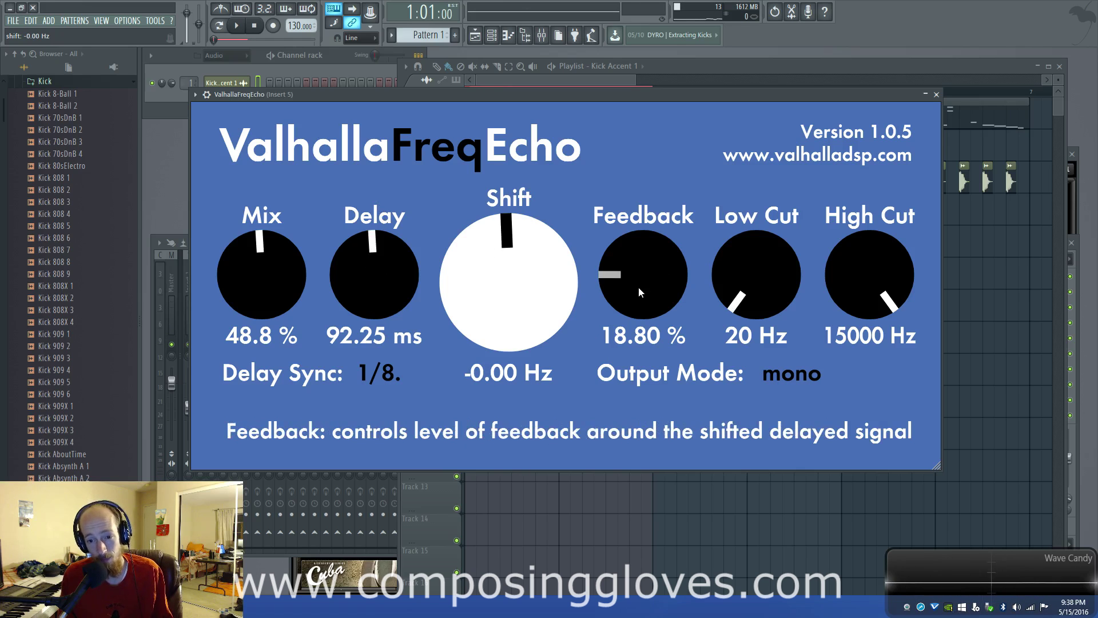
# Step: Audition the pattern with Feedback raised to 100.00 % and High Cut at 15000 Hz
pyautogui.press('space')
pyautogui.moveTo(638, 287); pyautogui.dragTo(650, 162)
pyautogui.press('space')
pyautogui.moveTo(847, 275); pyautogui.dragTo(852, 200)
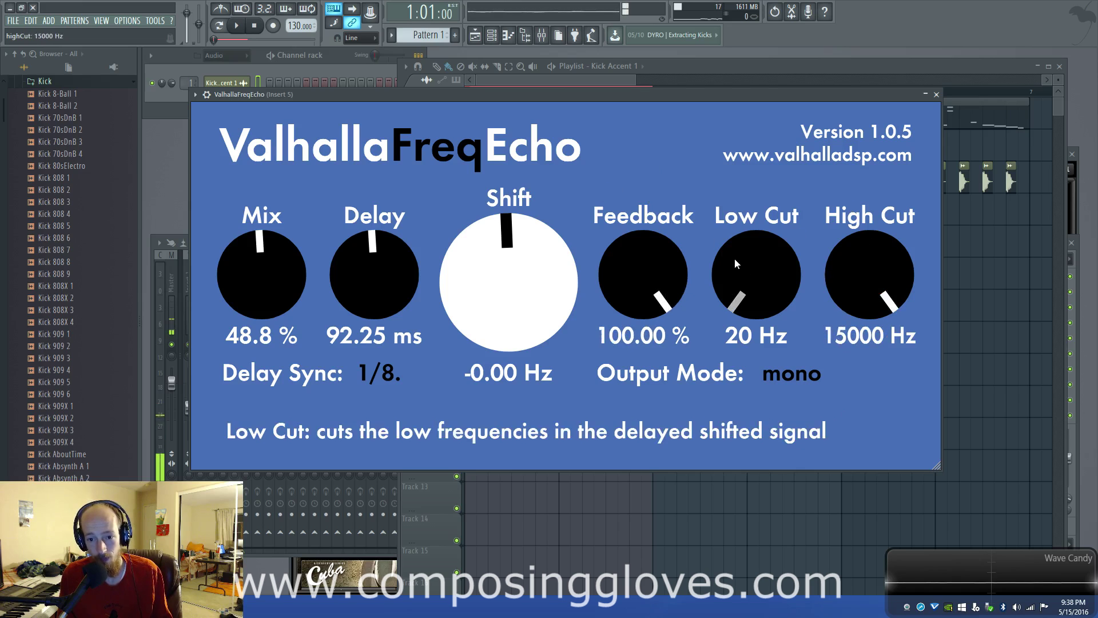
# Step: During playback, set the Delay to 317.55 ms and nudge Shift slightly positive at 0.00 Hz, with the cut filters fully open
pyautogui.moveTo(389, 275); pyautogui.dragTo(392, 238)
pyautogui.moveTo(507, 251)
pyautogui.mouseDown()
pyautogui.moveTo(496, 315)
pyautogui.moveTo(496, 253)
pyautogui.mouseUp()
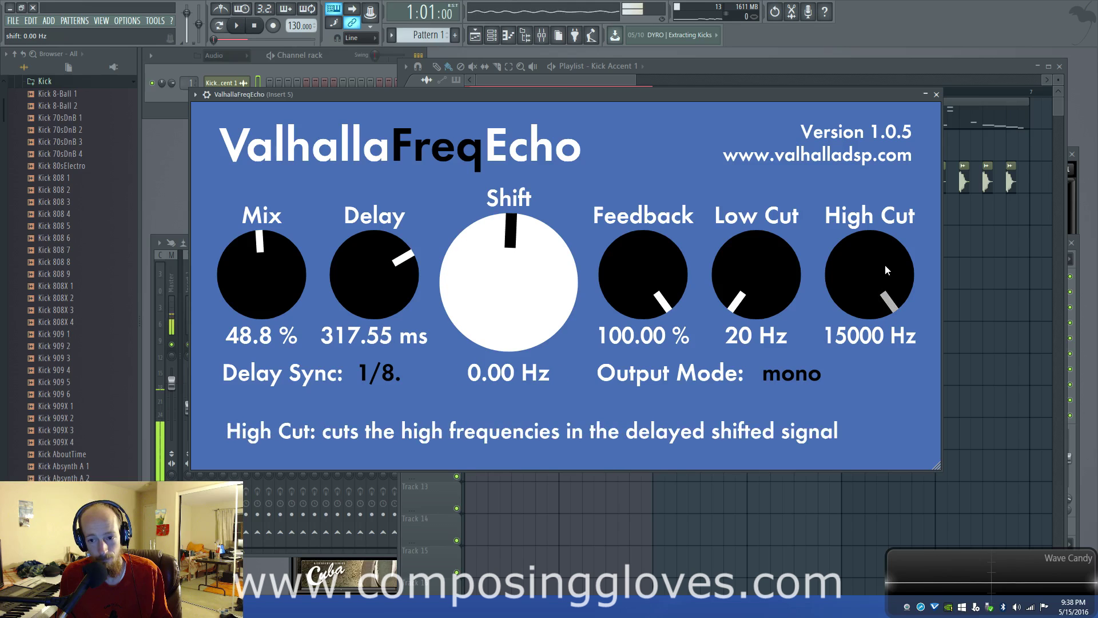
pyautogui.moveTo(779, 288); pyautogui.dragTo(751, 306)
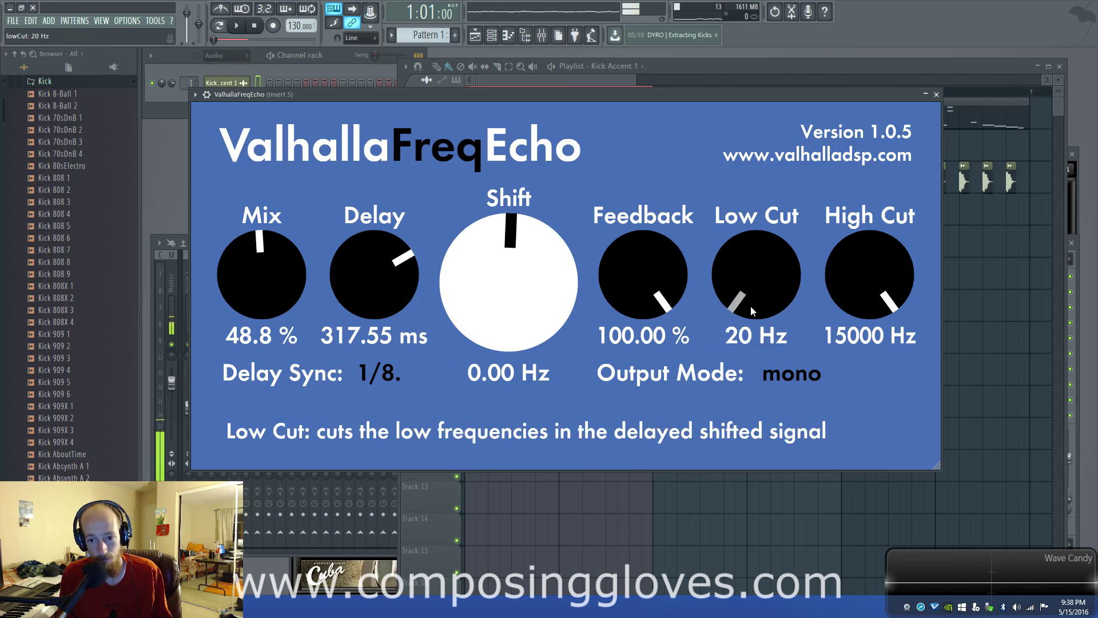
pyautogui.moveTo(533, 268)
pyautogui.mouseDown()
pyautogui.moveTo(538, 197)
pyautogui.moveTo(538, 276)
pyautogui.mouseUp()
pyautogui.moveTo(841, 282); pyautogui.dragTo(825, 260)
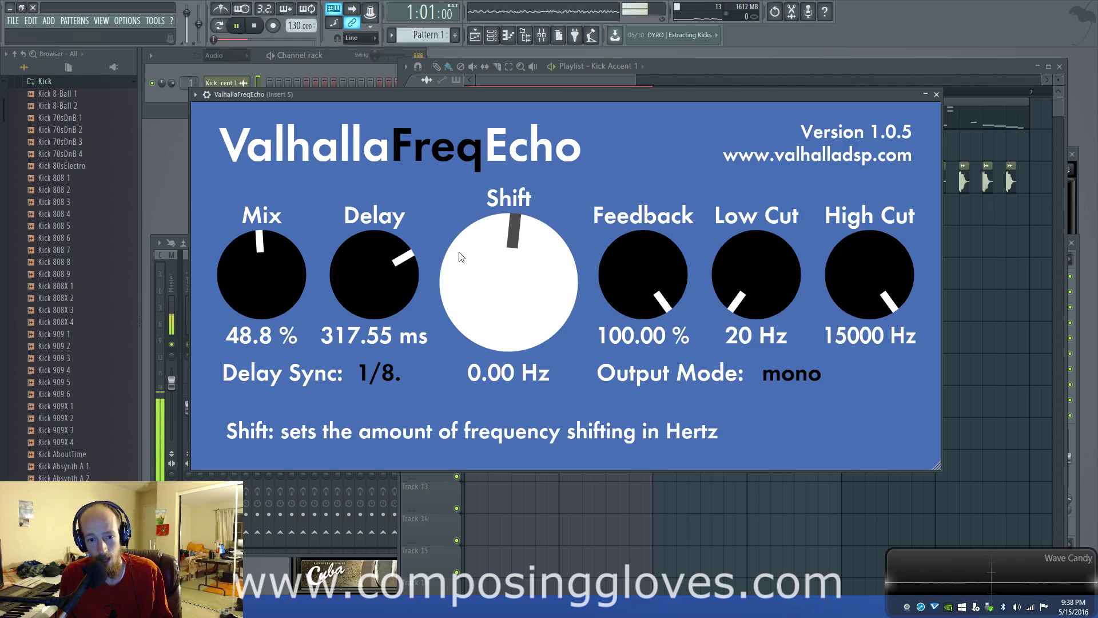
# Step: Set Mix to 100.0 % and play the pattern, trying Feedback at 100.00 % and finishing at 0.00 %
pyautogui.moveTo(645, 274); pyautogui.dragTo(649, 435)
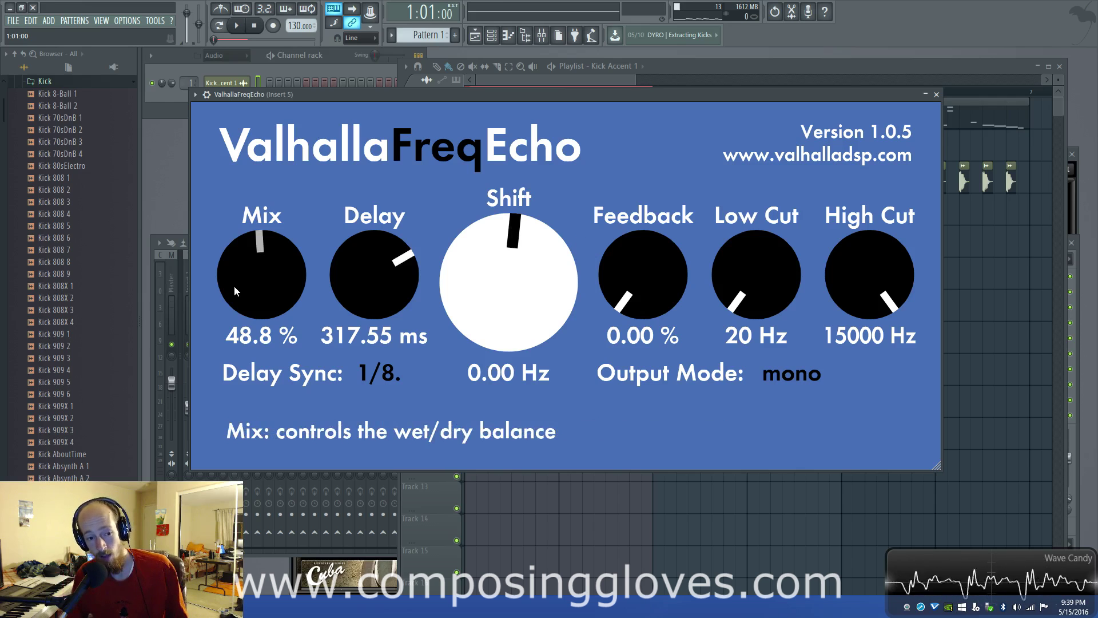
pyautogui.moveTo(234, 286); pyautogui.dragTo(251, 184)
pyautogui.press('space')
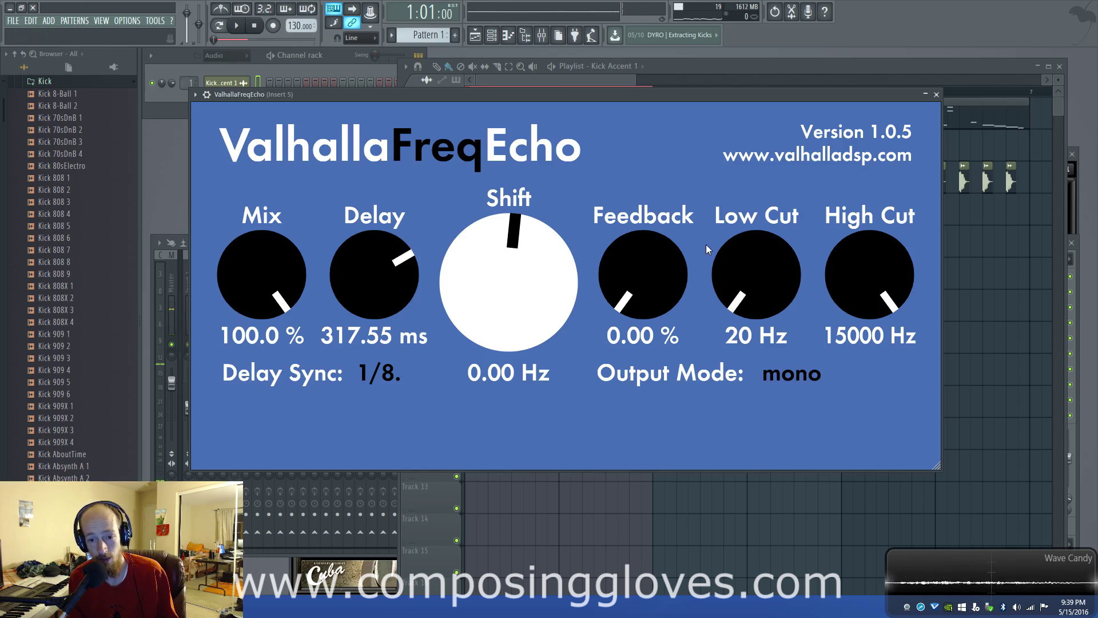
pyautogui.moveTo(645, 278); pyautogui.dragTo(631, 94)
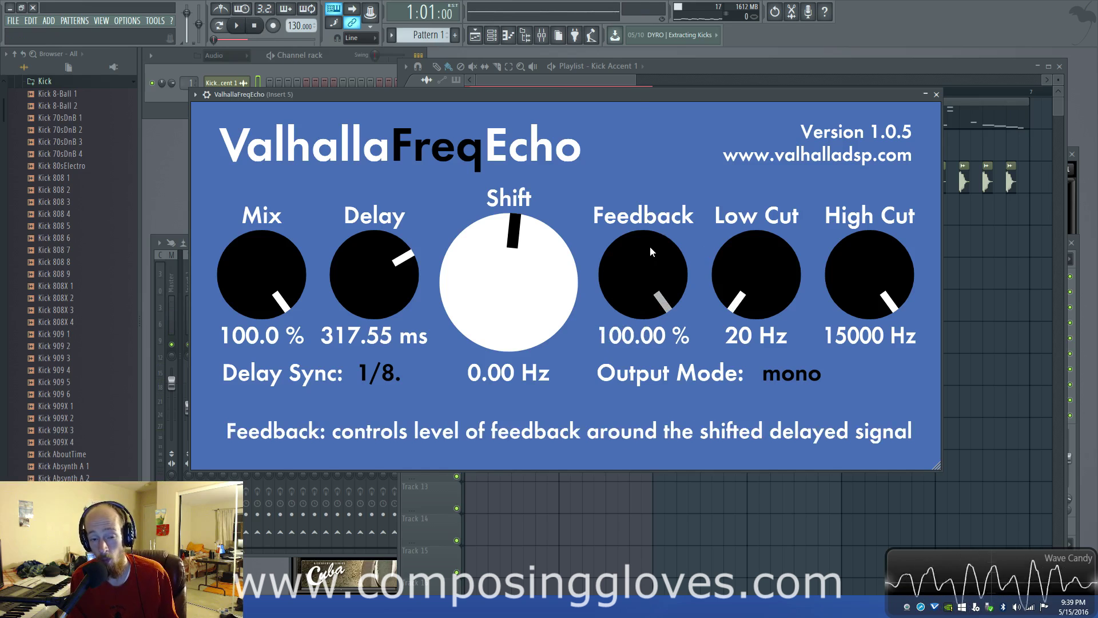
pyautogui.moveTo(651, 247); pyautogui.dragTo(652, 320)
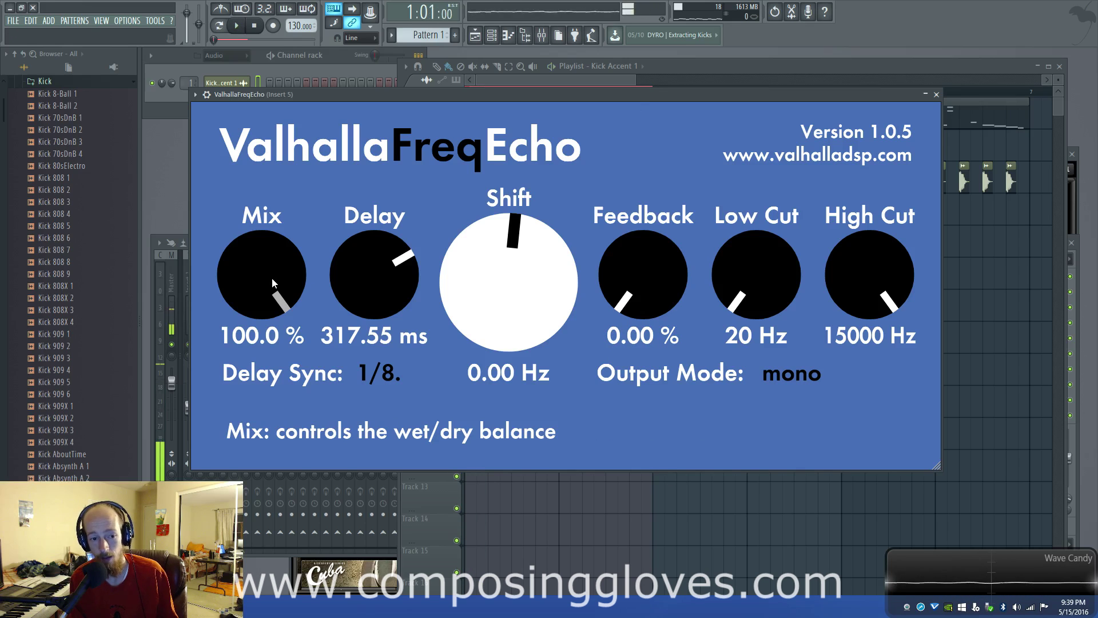
# Step: Try a lower wet/dry balance, settle the Mix at 53.2 % and set the Delay to 323.55 ms
pyautogui.moveTo(272, 278); pyautogui.dragTo(337, 378)
pyautogui.moveTo(296, 256); pyautogui.dragTo(297, 184)
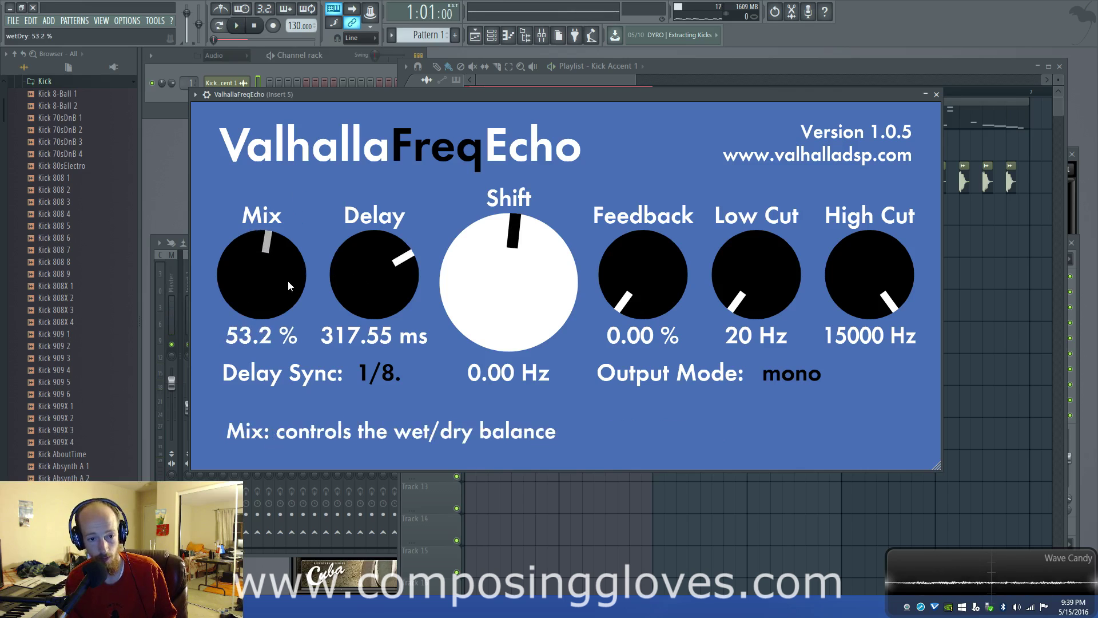
pyautogui.scroll(2, 335, 287)
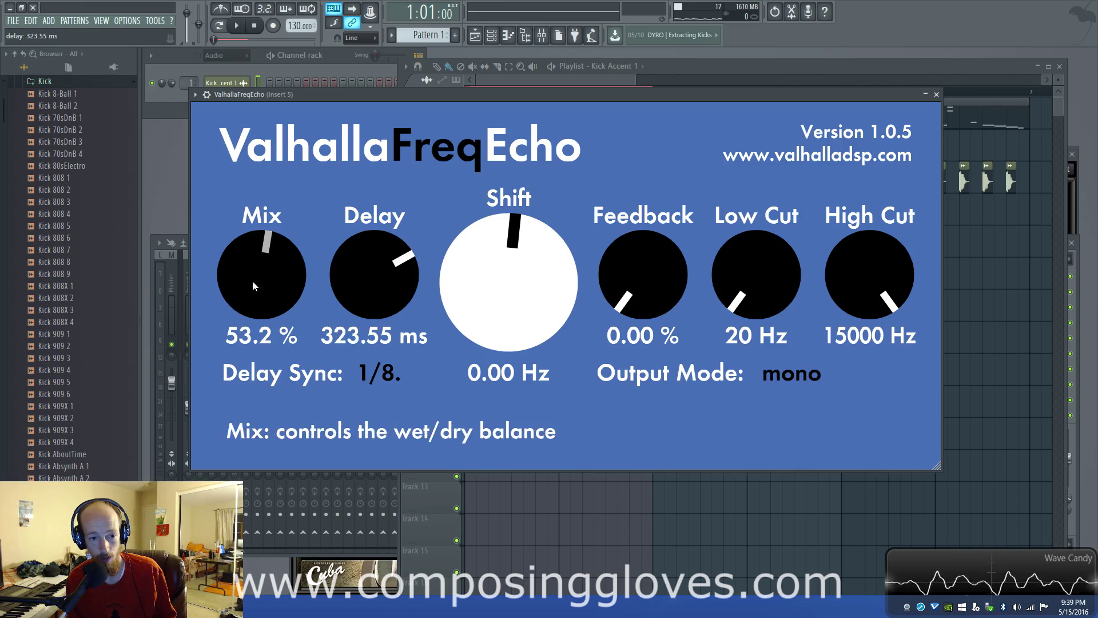
# Step: Shorten the Delay to 261.76 ms and set the Mix to 50.0 %
pyautogui.scroll(-8, 379, 283)
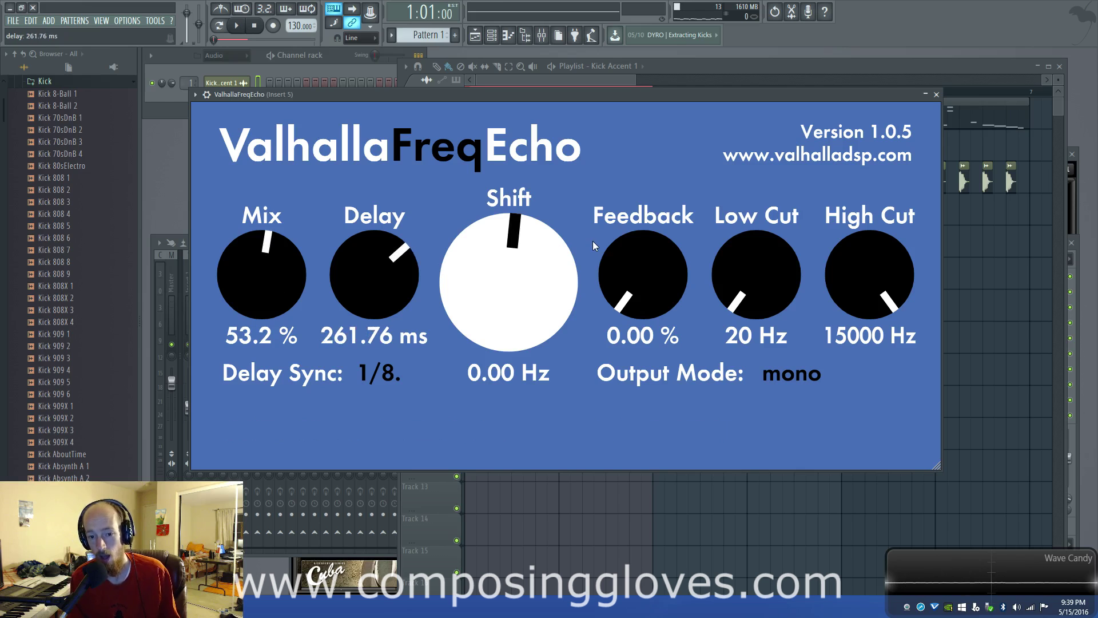
pyautogui.scroll(-6, 275, 264)
pyautogui.scroll(4, 275, 260)
pyautogui.scroll(-1, 275, 262)
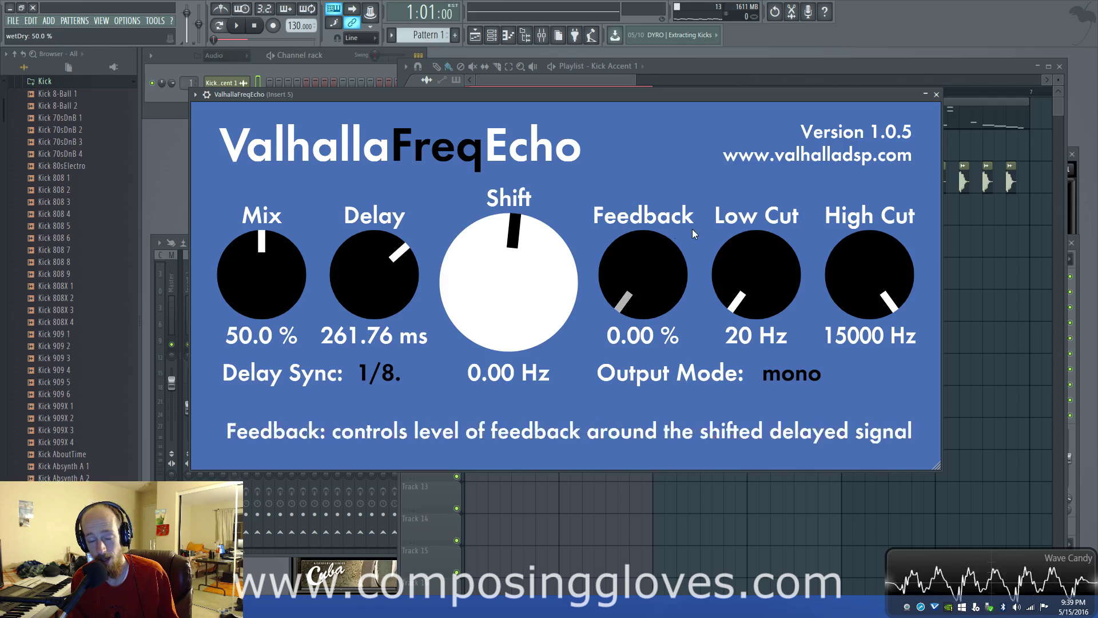
# Step: Demonstrate the Feedback range by swinging it between 100.00 % and 0.00 %, finishing at 0.00 %
pyautogui.moveTo(665, 272); pyautogui.dragTo(673, 128)
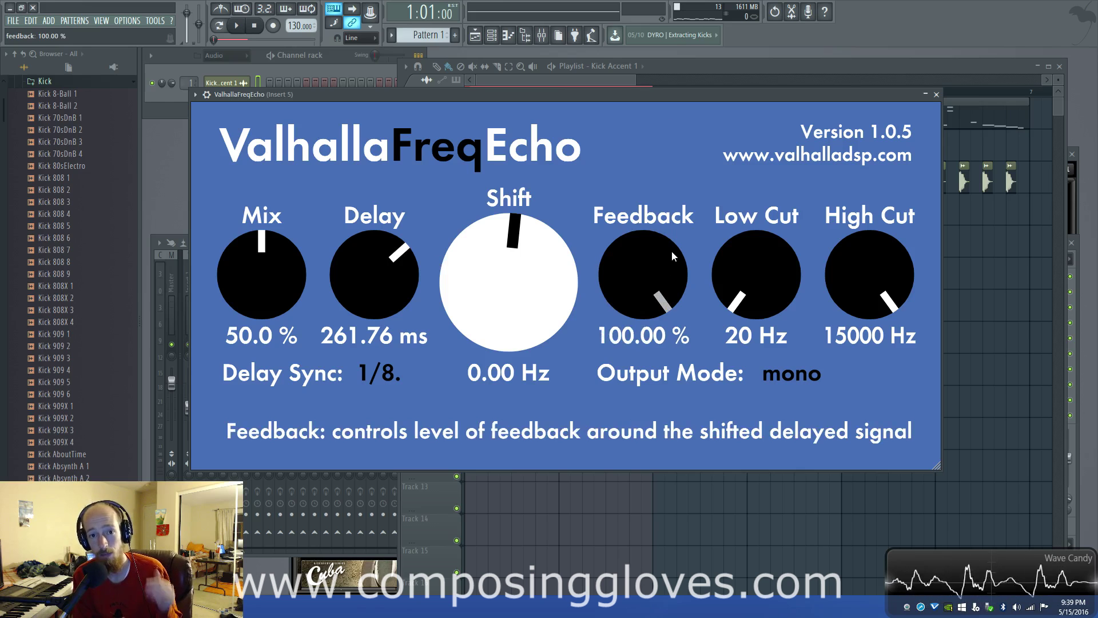
pyautogui.moveTo(672, 251); pyautogui.dragTo(650, 226)
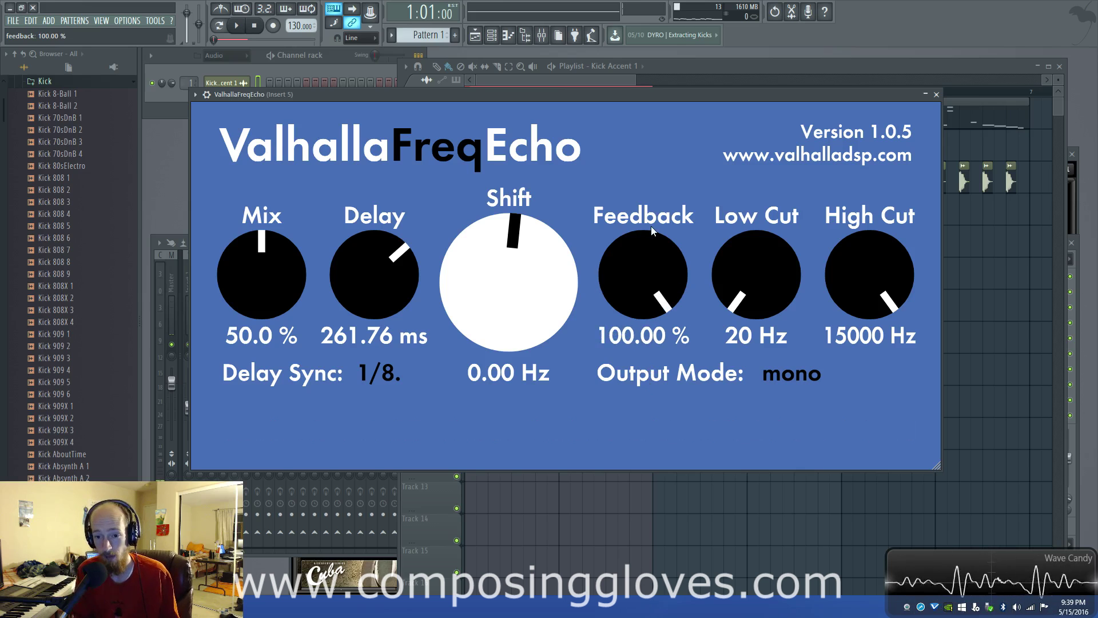
pyautogui.moveTo(651, 256); pyautogui.dragTo(658, 414)
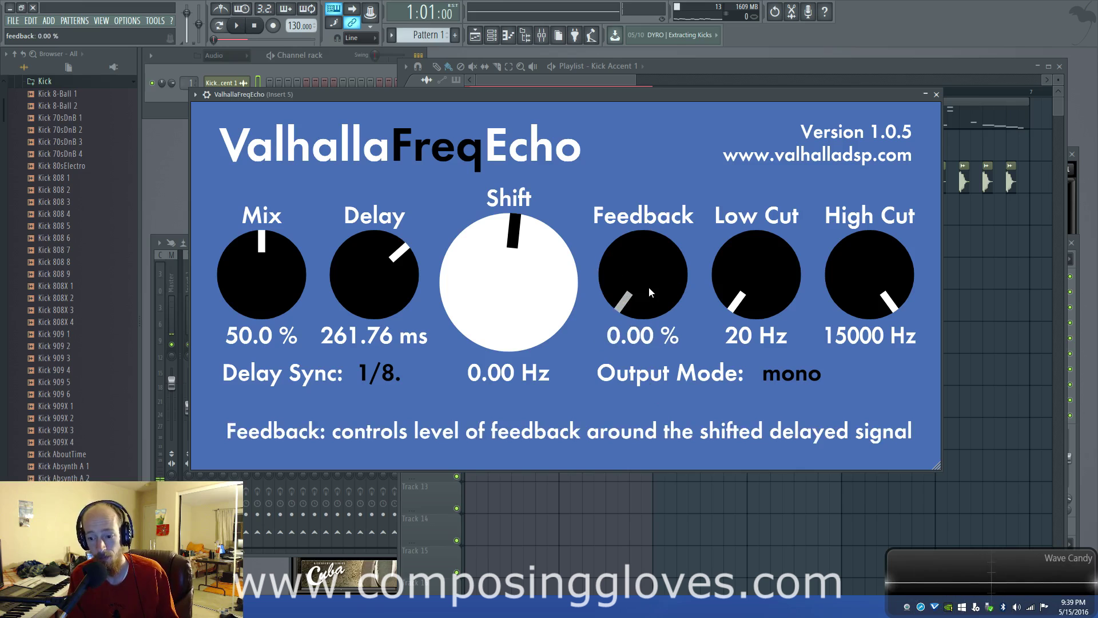
pyautogui.moveTo(648, 287); pyautogui.dragTo(648, 125)
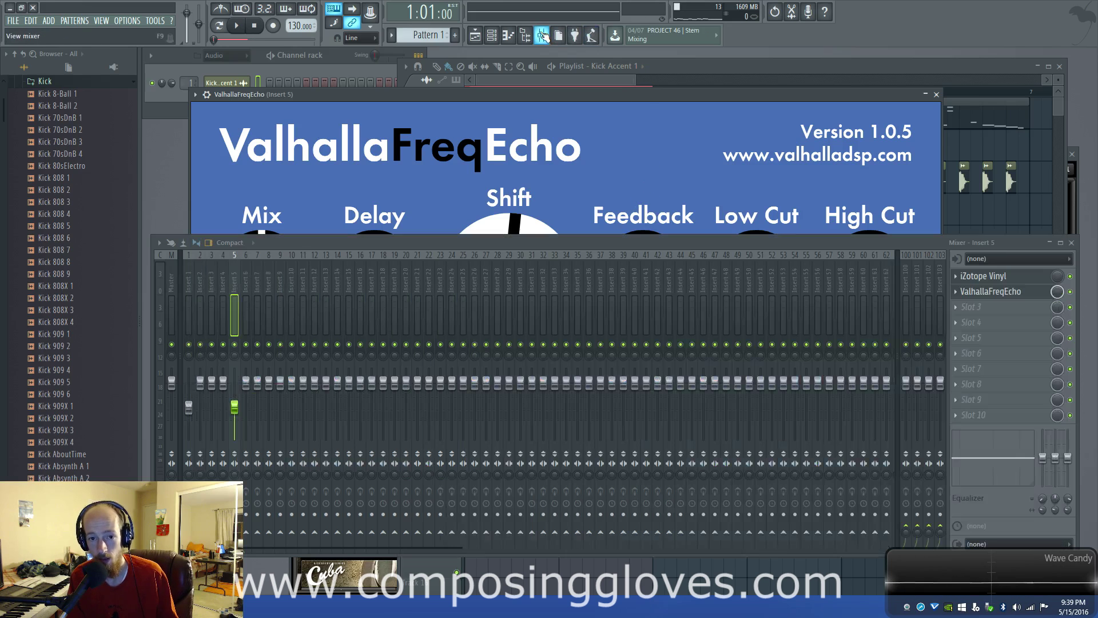
# Step: Show the mixer, move it lower, and shrink the plugin window so the Insert 5 level meter is uncovered
pyautogui.click(541, 35)
pyautogui.moveTo(546, 242); pyautogui.dragTo(643, 432)
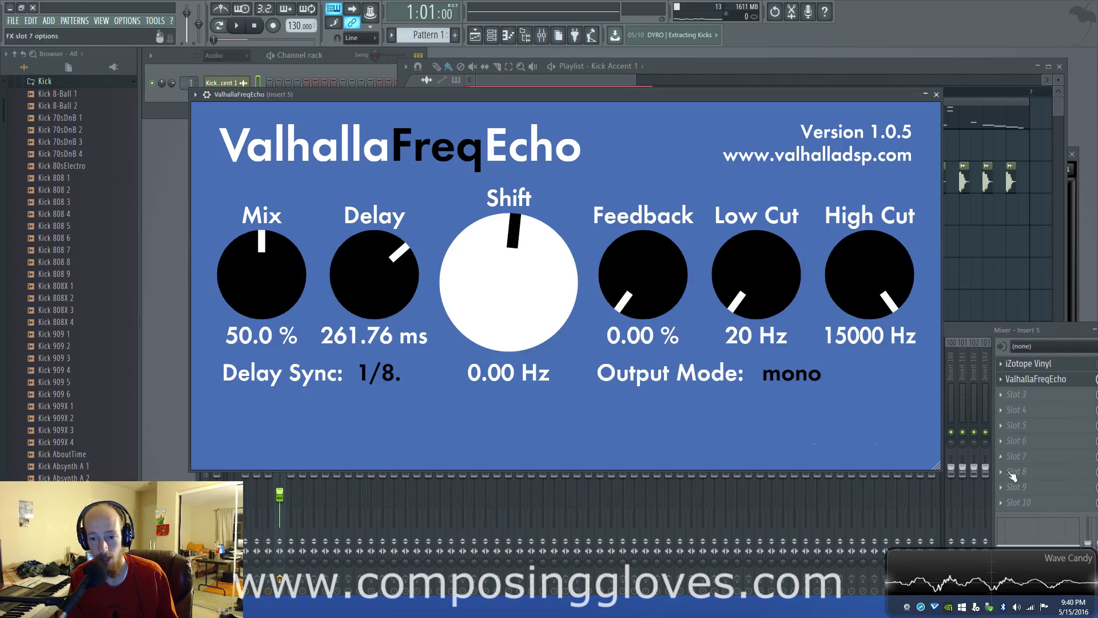
pyautogui.moveTo(937, 466); pyautogui.dragTo(659, 332)
# Step: Play the pattern with Feedback at 100.00 %, sampling Low Cut and Shift and ending at 20 Hz and 0.00 Hz
pyautogui.press('space')
pyautogui.moveTo(476, 231); pyautogui.dragTo(458, 50)
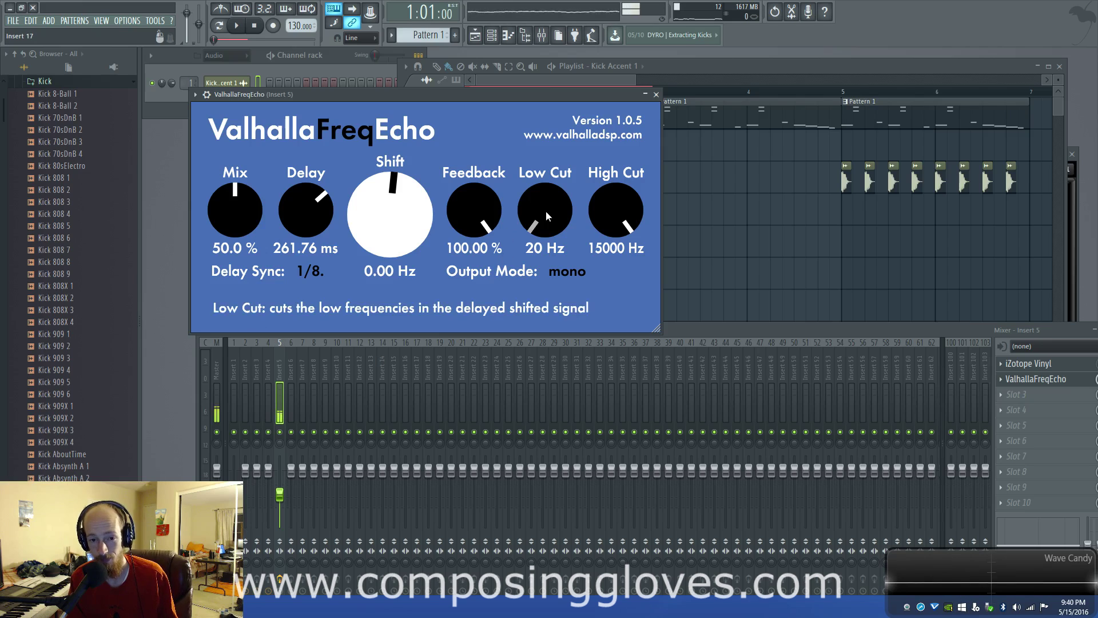
pyautogui.moveTo(547, 225)
pyautogui.mouseDown()
pyautogui.moveTo(547, 122)
pyautogui.moveTo(537, 238)
pyautogui.mouseUp()
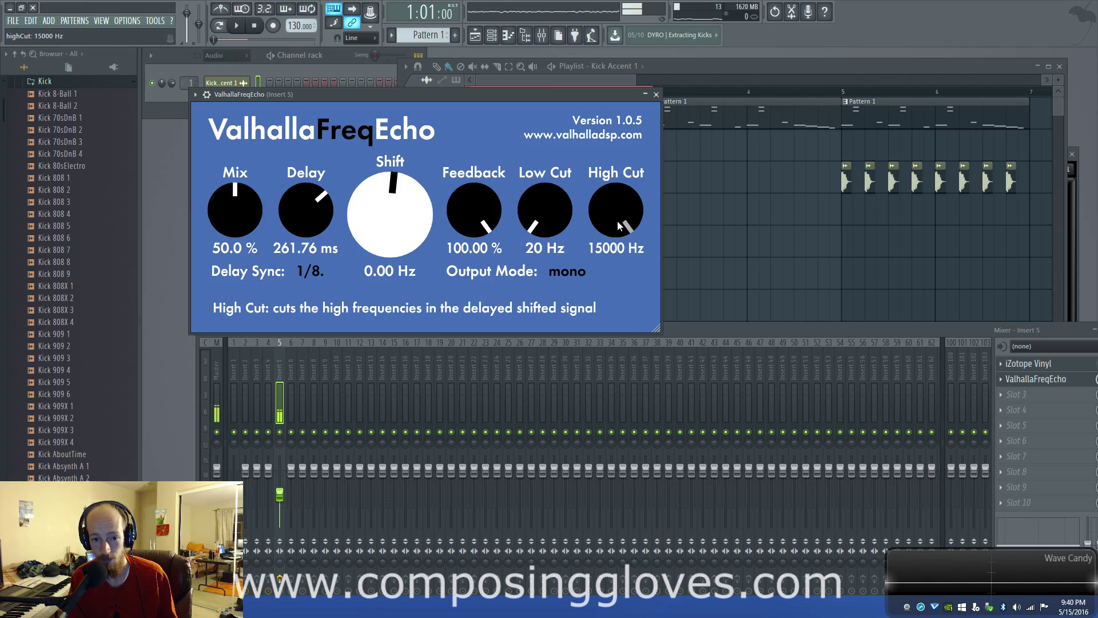
pyautogui.moveTo(375, 219)
pyautogui.mouseDown()
pyautogui.moveTo(373, 283)
pyautogui.moveTo(380, 216)
pyautogui.mouseUp()
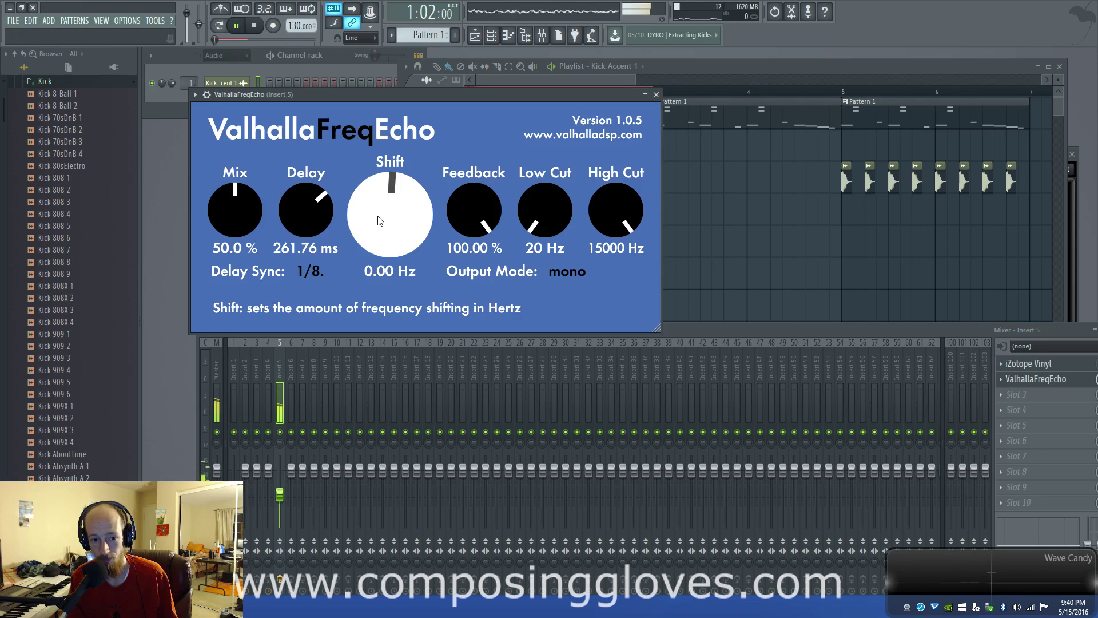
# Step: Try pulling the Feedback down while listening, and return it to 100.00 %
pyautogui.moveTo(475, 212); pyautogui.dragTo(497, 348)
pyautogui.moveTo(493, 224); pyautogui.dragTo(449, 9)
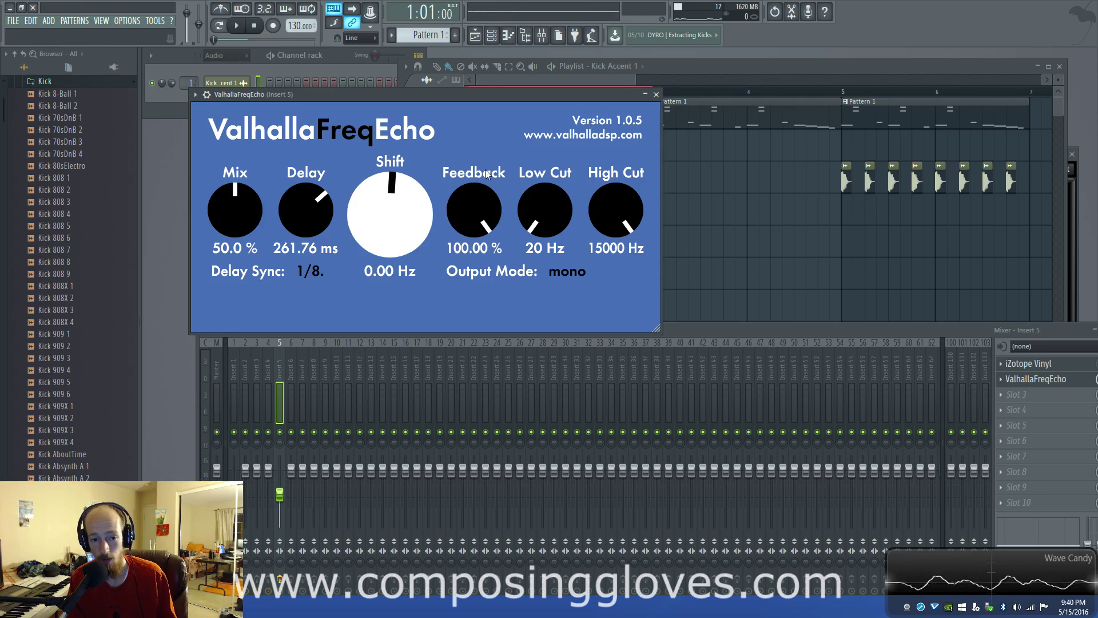
pyautogui.moveTo(461, 190); pyautogui.dragTo(263, 71)
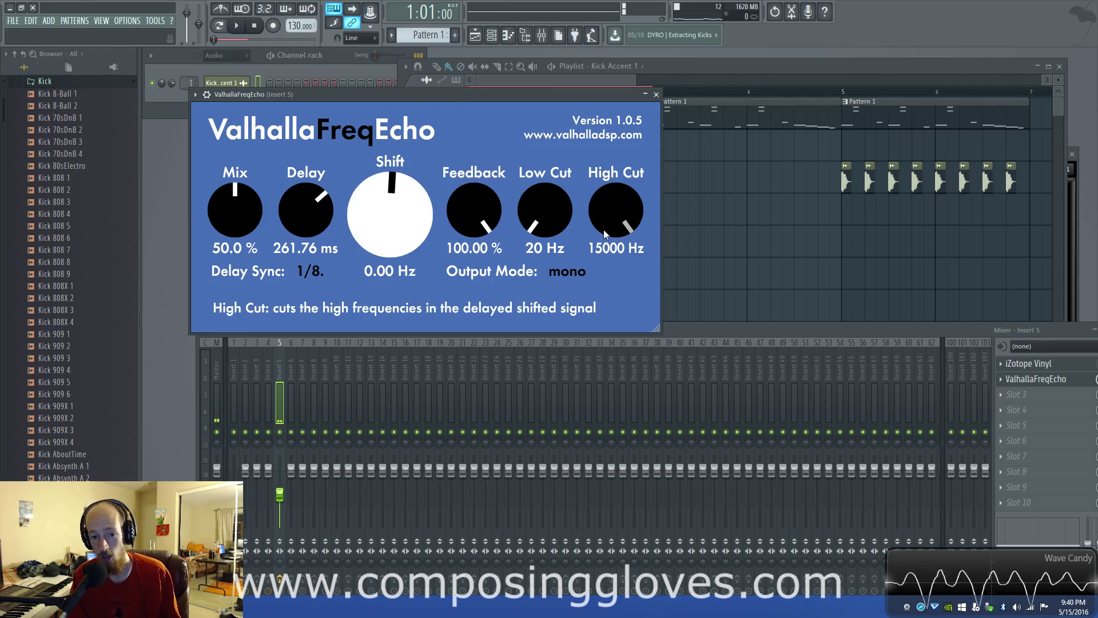
# Step: Raise the Shift to 0.01 Hz while sweeping Low Cut and High Cut, including High Cut at 50 Hz, and finish fully open
pyautogui.moveTo(558, 217); pyautogui.dragTo(530, 254)
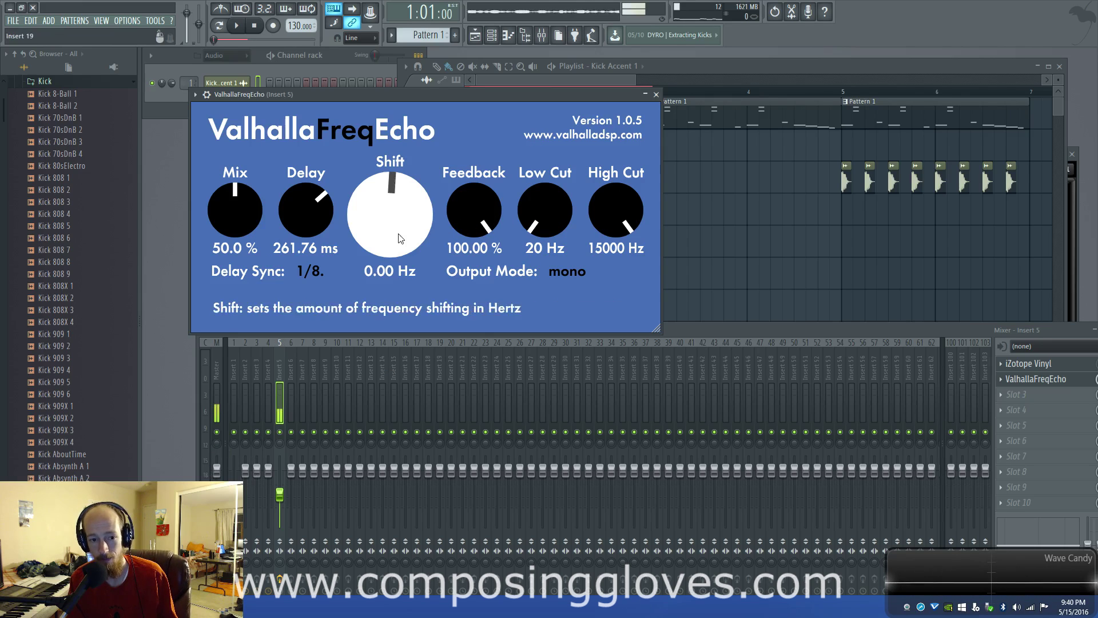
pyautogui.moveTo(413, 216); pyautogui.dragTo(397, 273)
pyautogui.moveTo(616, 215); pyautogui.dragTo(593, 359)
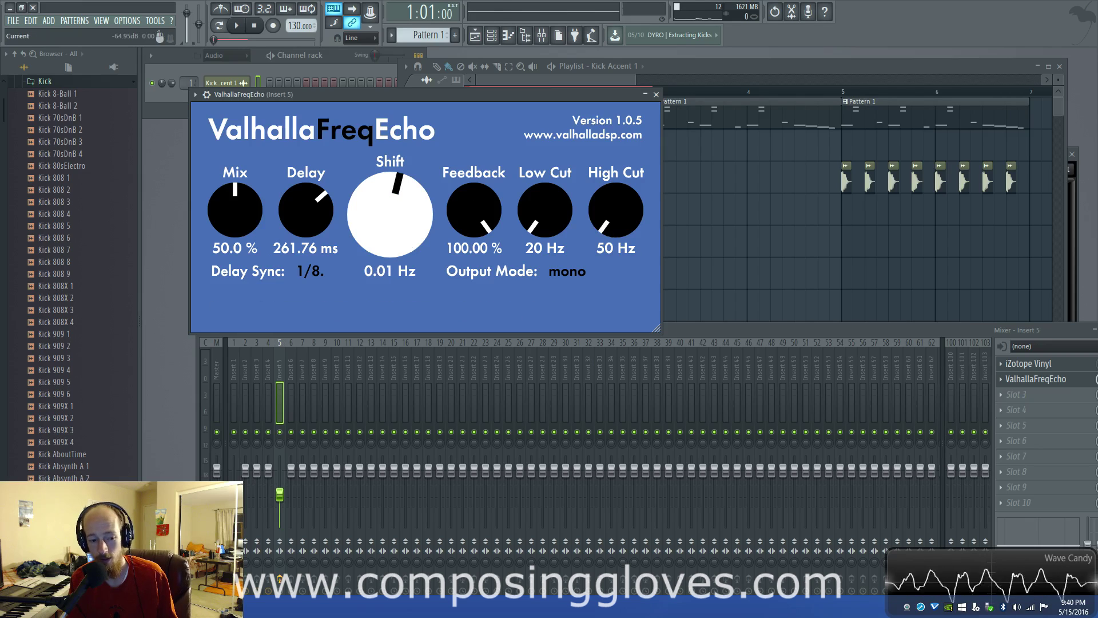
pyautogui.moveTo(616, 212); pyautogui.dragTo(591, 75)
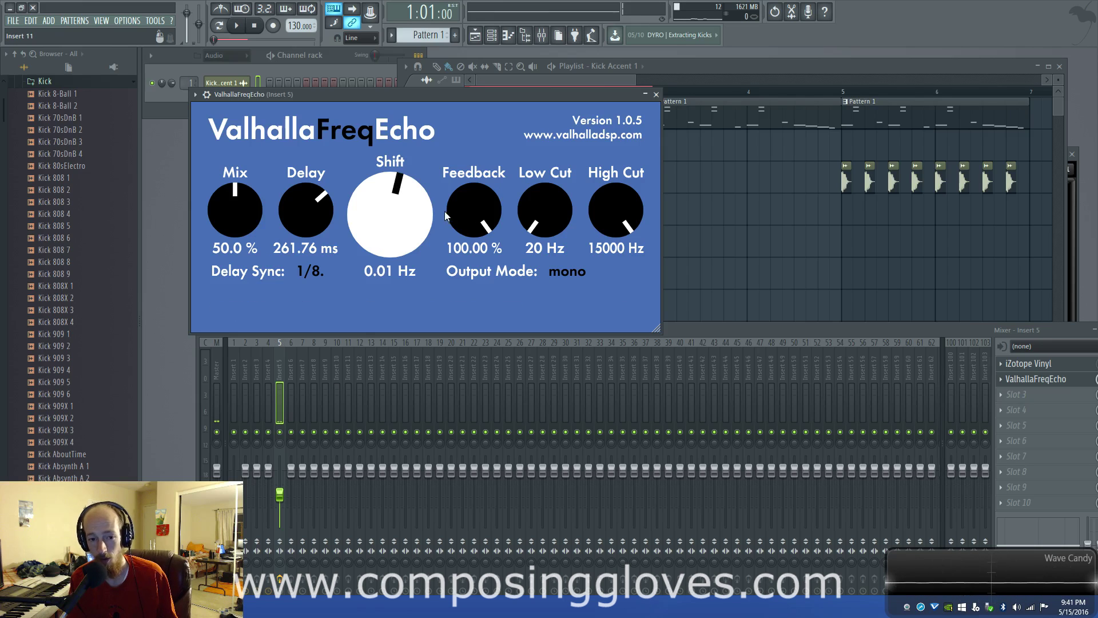
# Step: Try a slightly negative Shift, centre it at 0.00 Hz, and lower the Feedback to 0.00 %
pyautogui.moveTo(399, 221); pyautogui.dragTo(385, 228)
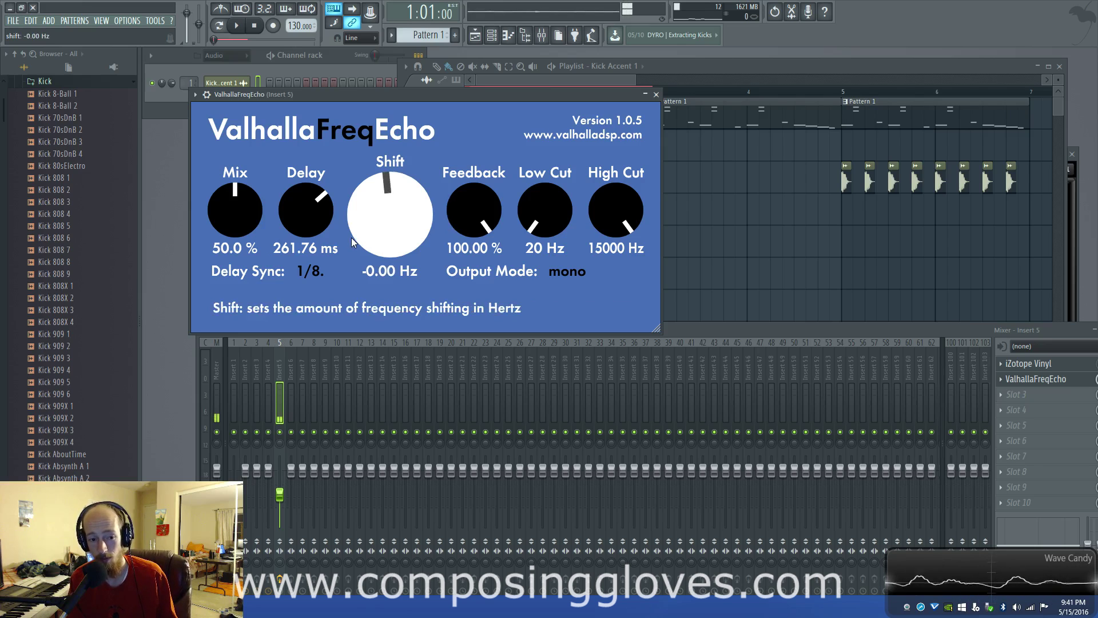
pyautogui.moveTo(394, 243)
pyautogui.mouseDown()
pyautogui.moveTo(395, 216)
pyautogui.moveTo(394, 240)
pyautogui.mouseUp()
pyautogui.moveTo(601, 220); pyautogui.dragTo(540, 229)
pyautogui.moveTo(452, 194); pyautogui.dragTo(495, 382)
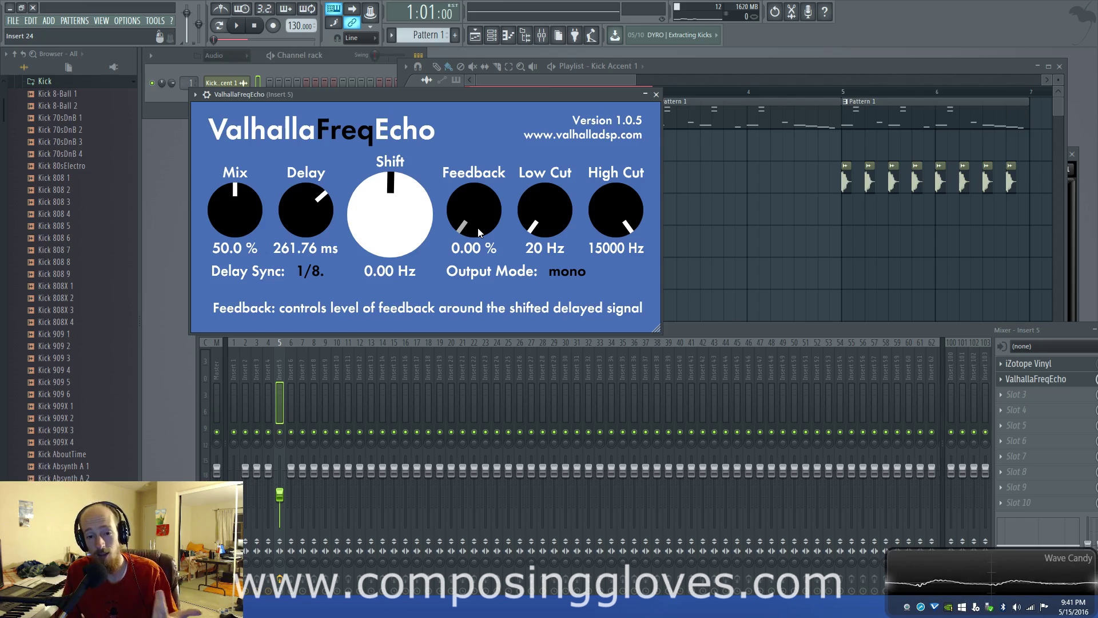
pyautogui.moveTo(475, 222); pyautogui.dragTo(472, 437)
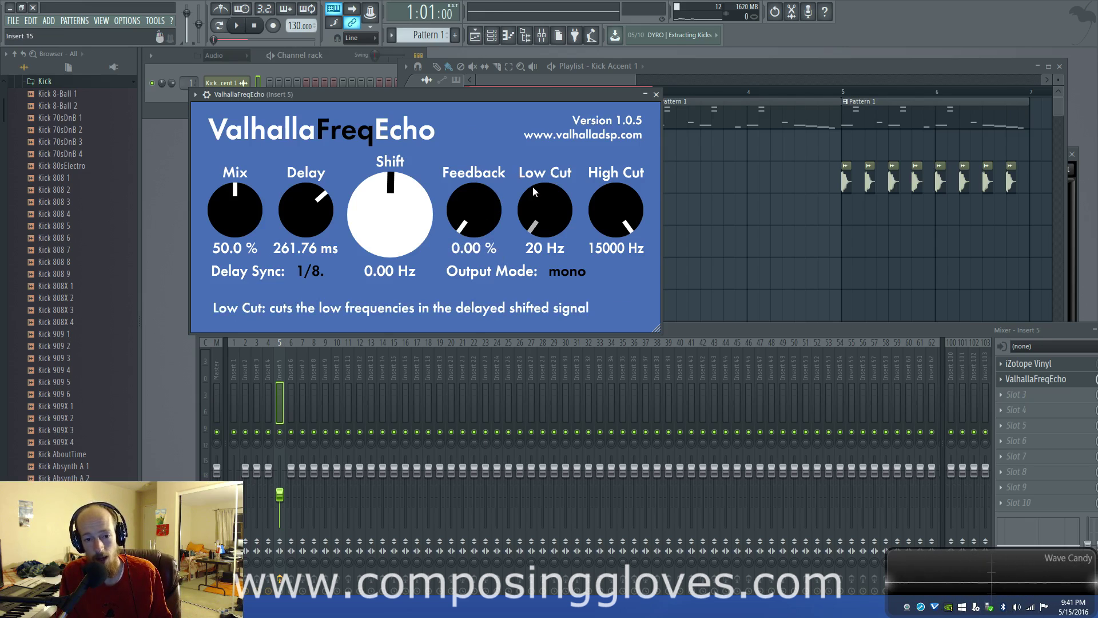
# Step: Try the Shift, High Cut and Low Cut controls, leaving them at 0.00 Hz, 15000 Hz and 20 Hz
pyautogui.moveTo(387, 216)
pyautogui.mouseDown()
pyautogui.moveTo(395, 228)
pyautogui.moveTo(405, 206)
pyautogui.mouseUp()
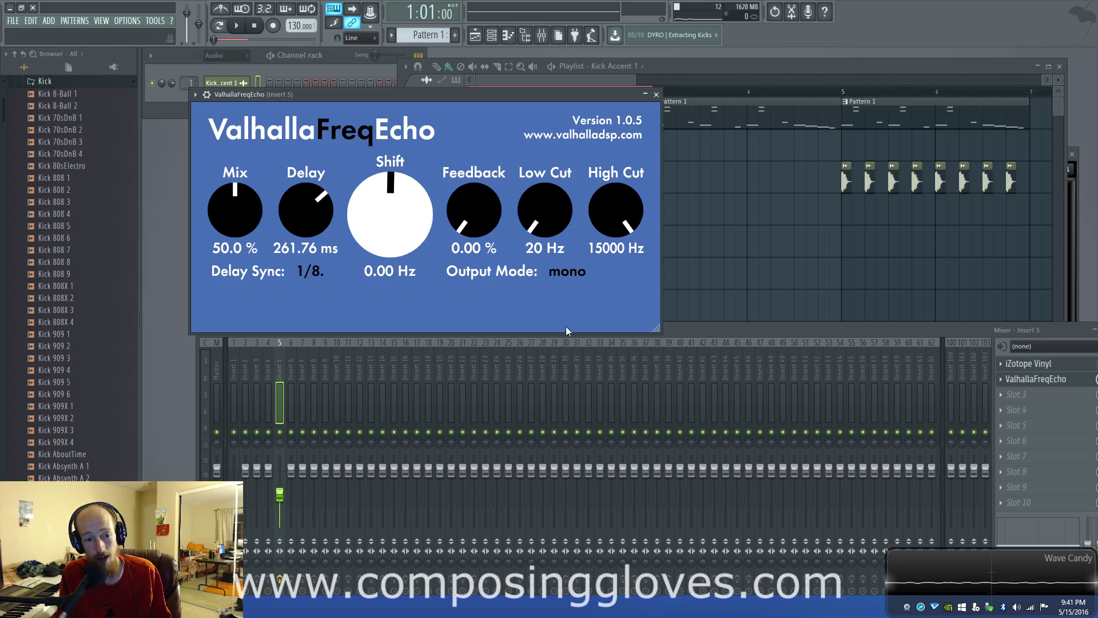
pyautogui.moveTo(611, 202); pyautogui.dragTo(612, 188)
pyautogui.moveTo(544, 203); pyautogui.dragTo(549, 358)
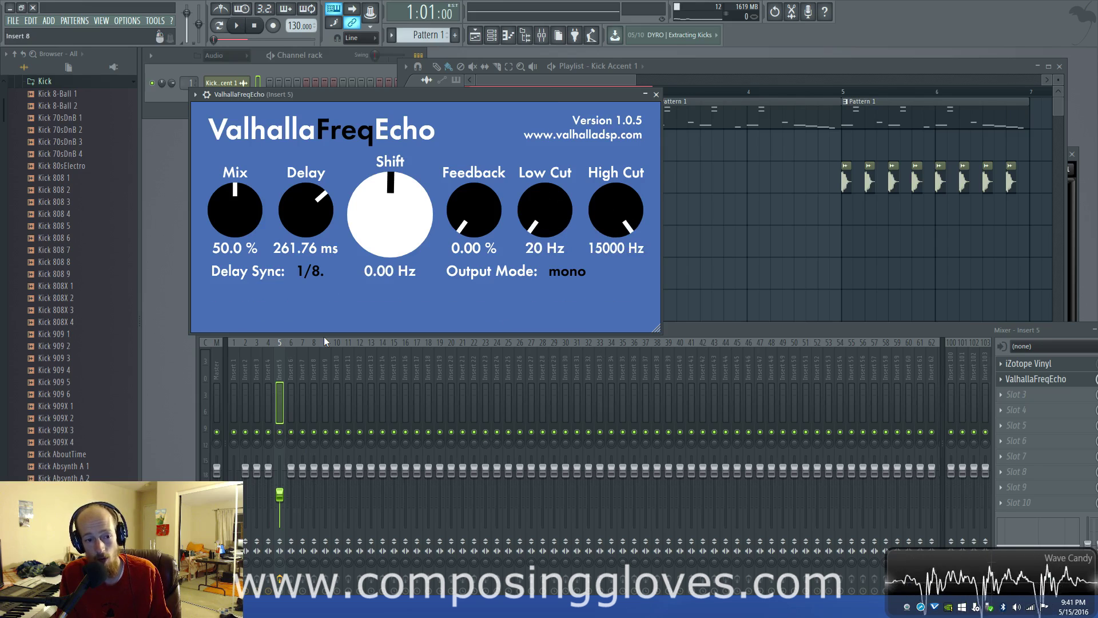
# Step: Set the Delay to 191.48 ms and the Mix to 50.8 %, trying Feedback at 100.00 % and settling it at 79.20 %
pyautogui.moveTo(306, 209)
pyautogui.mouseDown()
pyautogui.moveTo(308, 252)
pyautogui.moveTo(306, 229)
pyautogui.mouseUp()
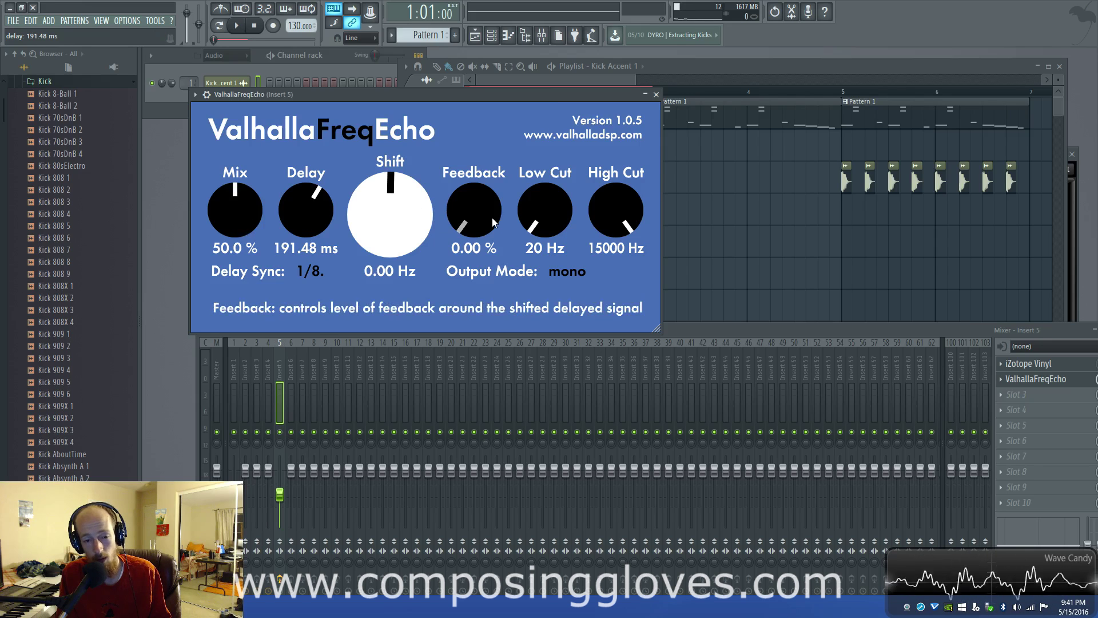
pyautogui.moveTo(475, 211); pyautogui.dragTo(477, 148)
pyautogui.moveTo(227, 204)
pyautogui.mouseDown()
pyautogui.moveTo(222, 367)
pyautogui.moveTo(230, 202)
pyautogui.mouseUp()
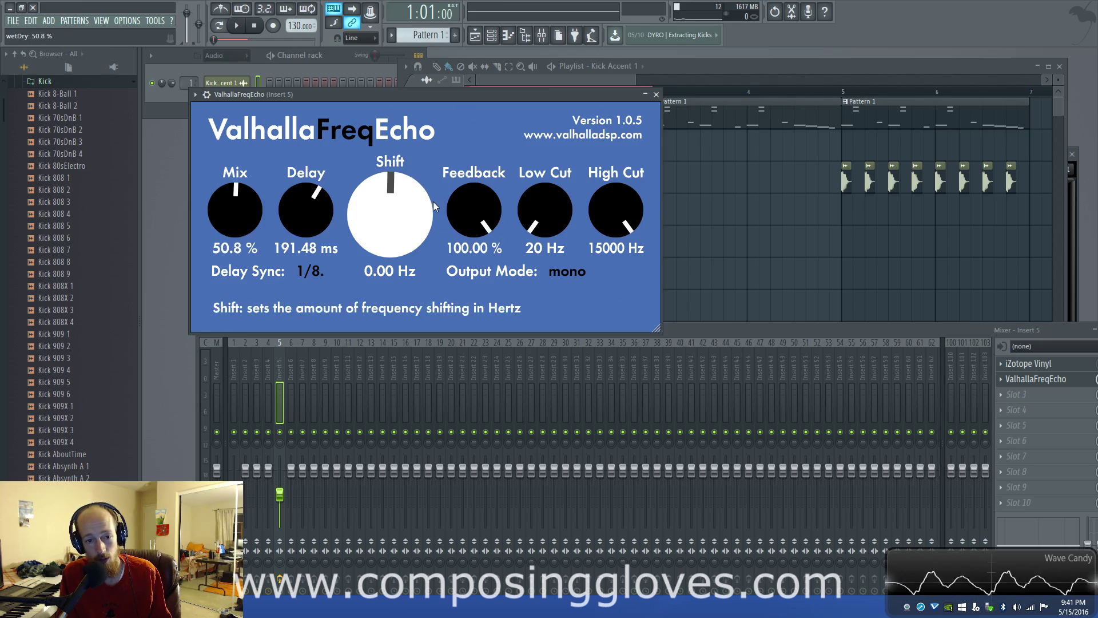
pyautogui.moveTo(467, 204); pyautogui.dragTo(470, 250)
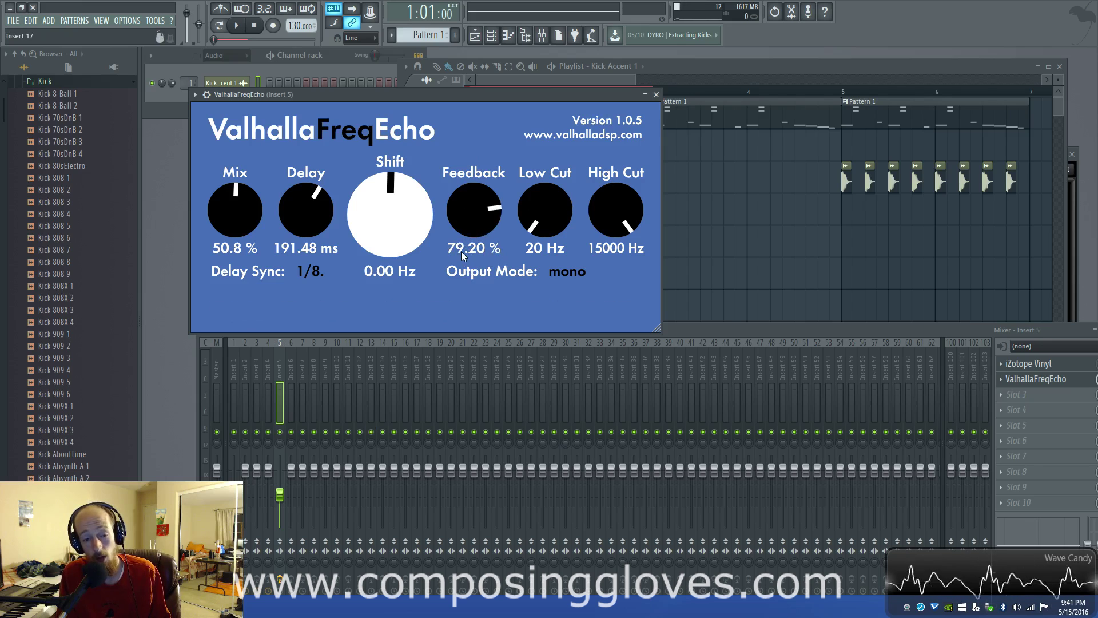
# Step: Play the pattern and nudge the Shift slightly negative at -0.00 Hz, keeping Low Cut at 20 Hz and High Cut at 15000 Hz
pyautogui.press('space')
pyautogui.press('space')
pyautogui.moveTo(600, 218)
pyautogui.mouseDown()
pyautogui.moveTo(604, 288)
pyautogui.moveTo(601, 217)
pyautogui.mouseUp()
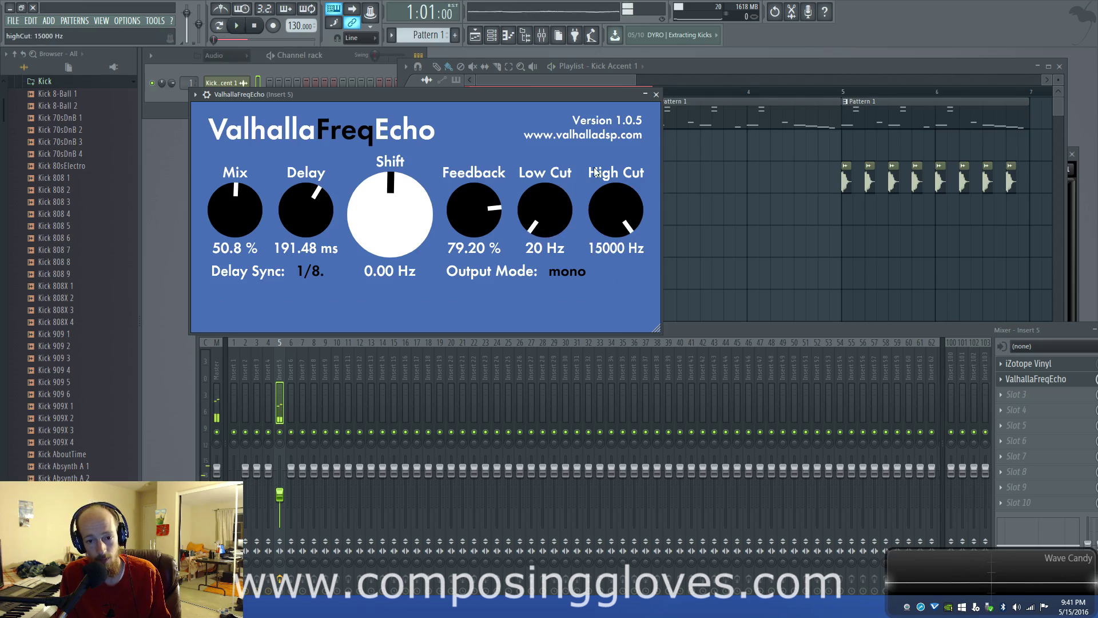
pyautogui.moveTo(407, 228)
pyautogui.mouseDown()
pyautogui.moveTo(408, 197)
pyautogui.moveTo(407, 226)
pyautogui.mouseUp()
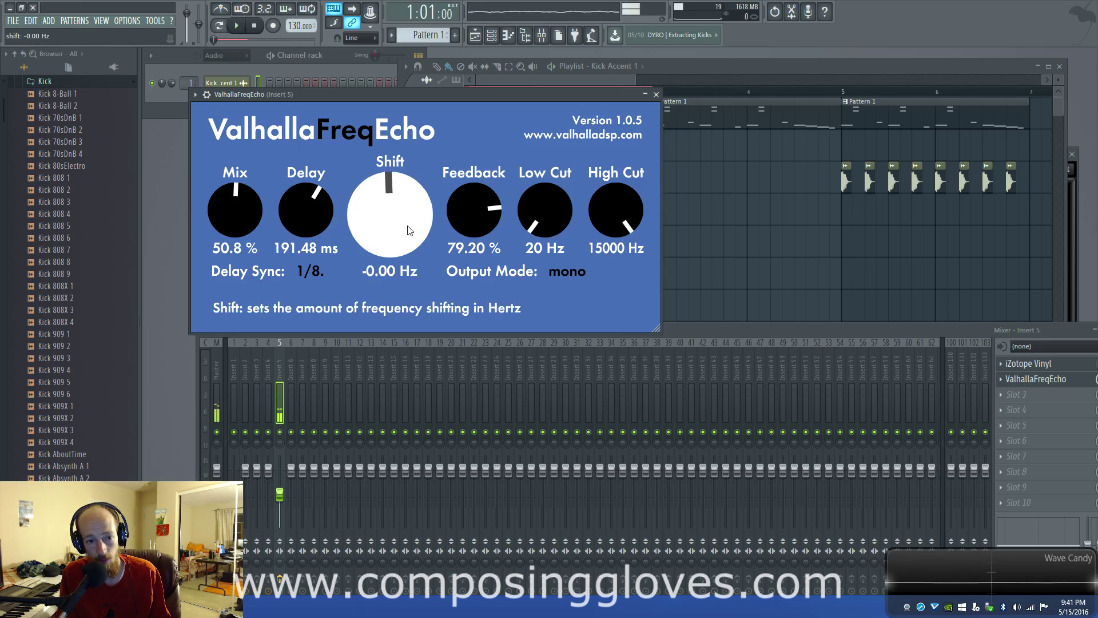
pyautogui.moveTo(541, 231); pyautogui.dragTo(554, 257)
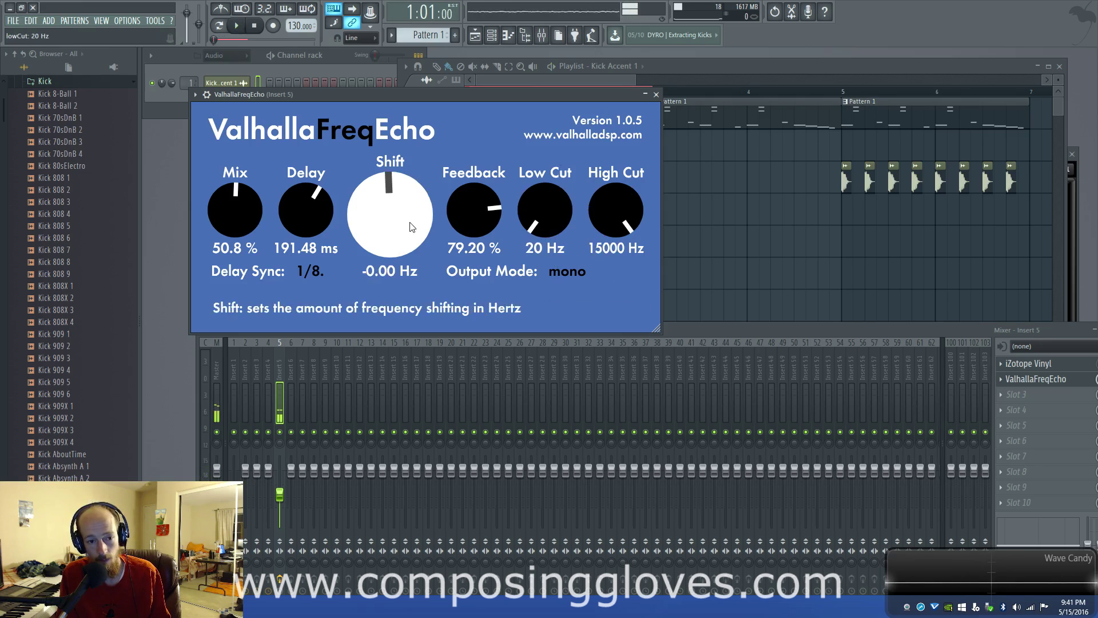
# Step: Shorten the Delay to 41.61 ms and raise the Mix to 100.0 % during playback
pyautogui.moveTo(297, 208); pyautogui.dragTo(298, 243)
pyautogui.moveTo(224, 225); pyautogui.dragTo(224, 152)
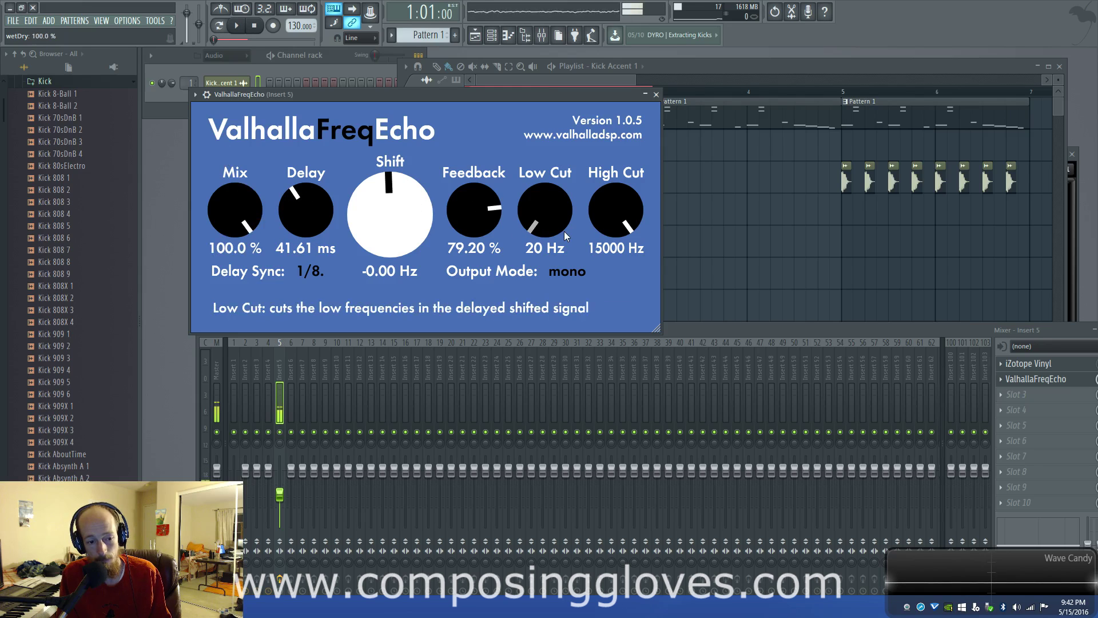
# Step: Lower the Feedback to 48.80 % and the High Cut to 13800 Hz, leaving Low Cut at 20 Hz
pyautogui.moveTo(478, 228); pyautogui.dragTo(481, 286)
pyautogui.moveTo(570, 227)
pyautogui.mouseDown()
pyautogui.moveTo(547, 98)
pyautogui.moveTo(549, 229)
pyautogui.mouseUp()
pyautogui.moveTo(616, 209)
pyautogui.mouseDown()
pyautogui.moveTo(620, 276)
pyautogui.moveTo(620, 223)
pyautogui.mouseUp()
# Step: Lengthen the Delay to 236.62 ms, reduce the Mix to 58.0 % and bring the Feedback down to 0.00 %
pyautogui.moveTo(306, 209); pyautogui.dragTo(315, 179)
pyautogui.moveTo(247, 207); pyautogui.dragTo(254, 306)
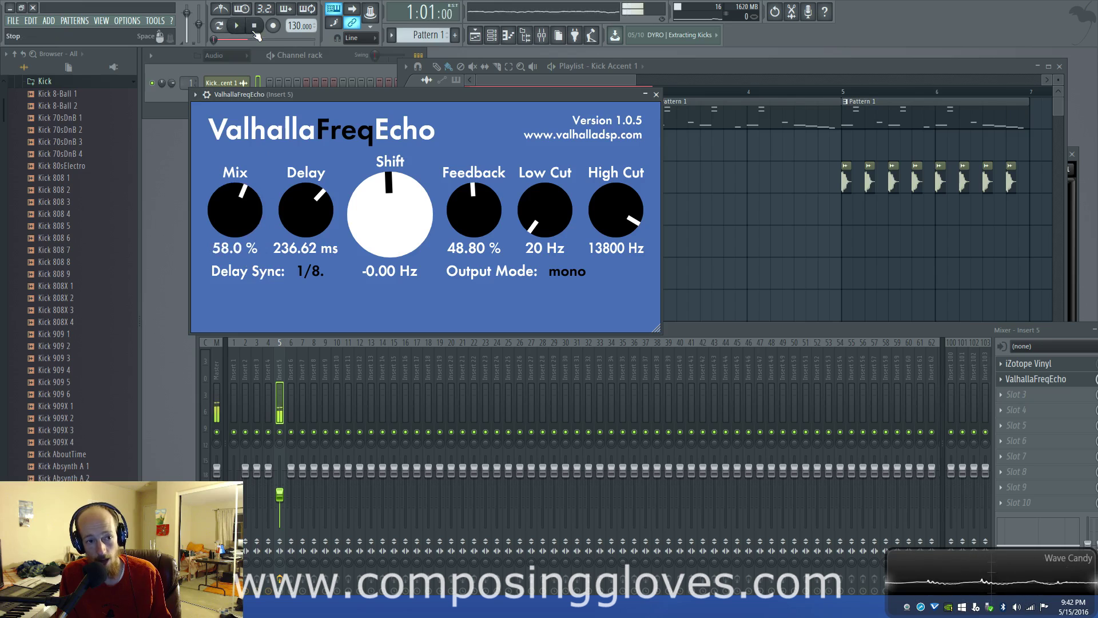
pyautogui.moveTo(452, 200); pyautogui.dragTo(486, 297)
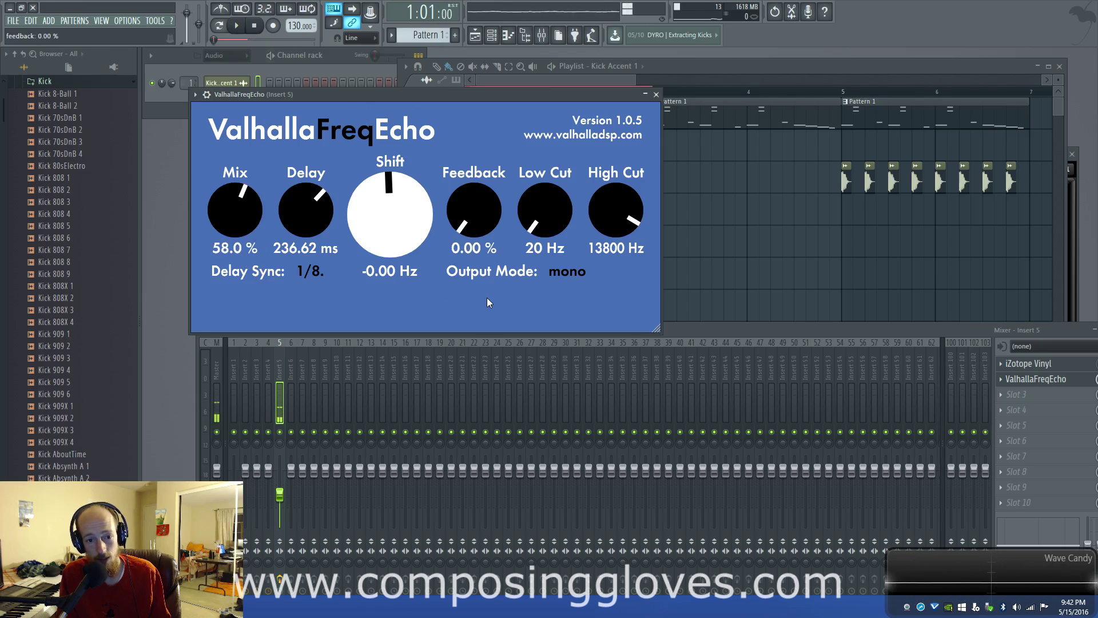